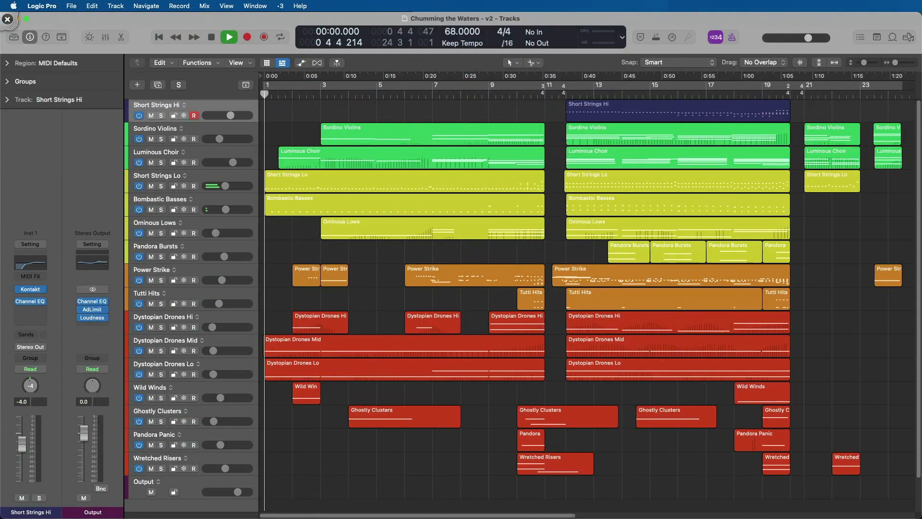
Step: Play the full arrangement from the start to its end and return the playhead to the beginning
key(space)
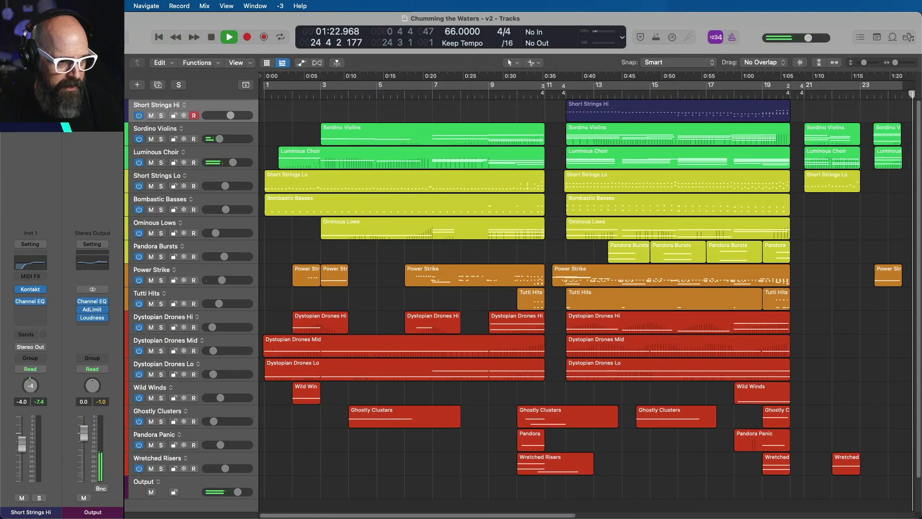
click(642, 209)
key(space)
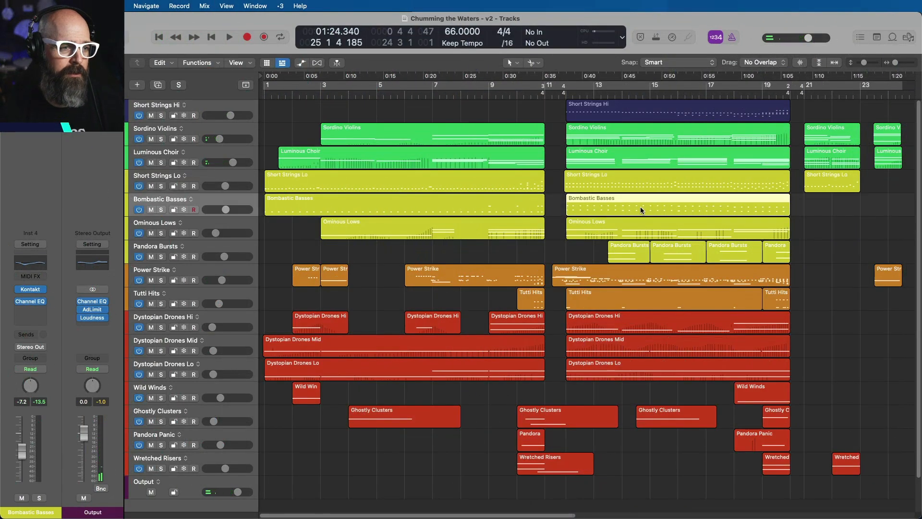
key(Return)
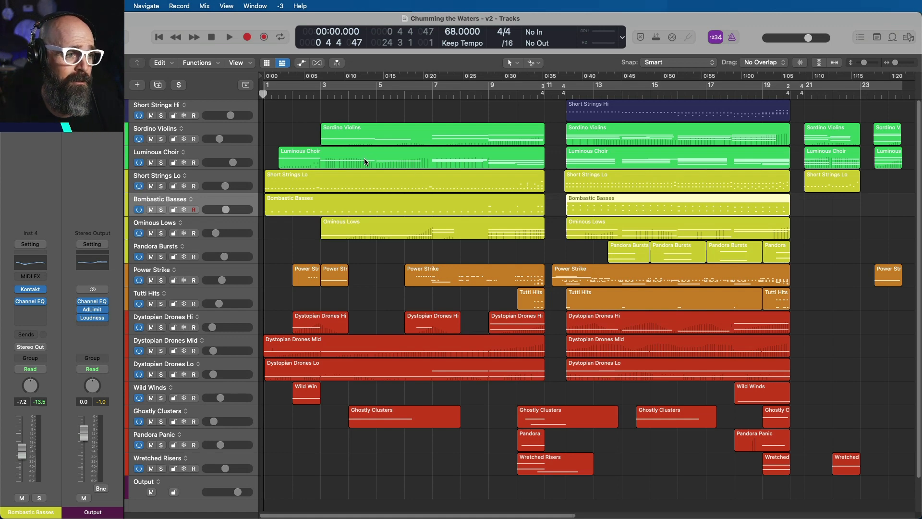
Step: Solo the Short Strings Lo track, play it from the start and inspect its Kontakt instrument
click(351, 181)
key(space)
key(s)
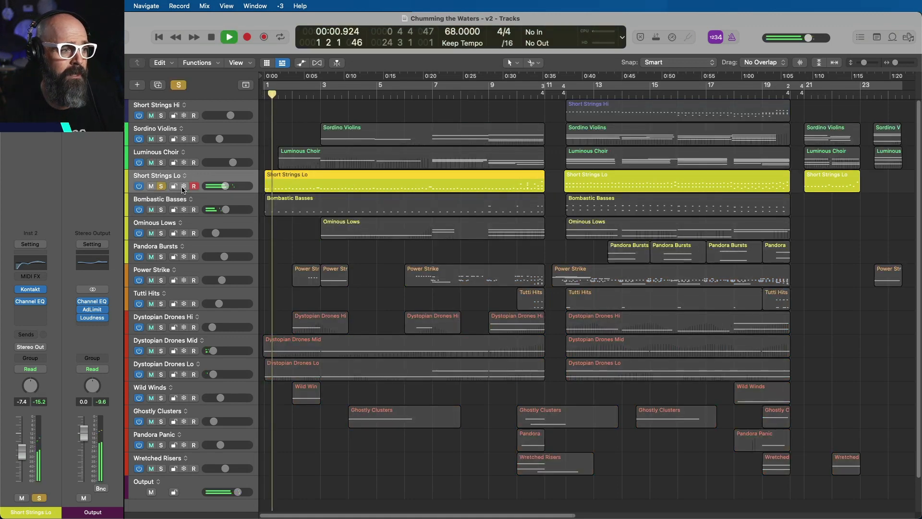
click(31, 290)
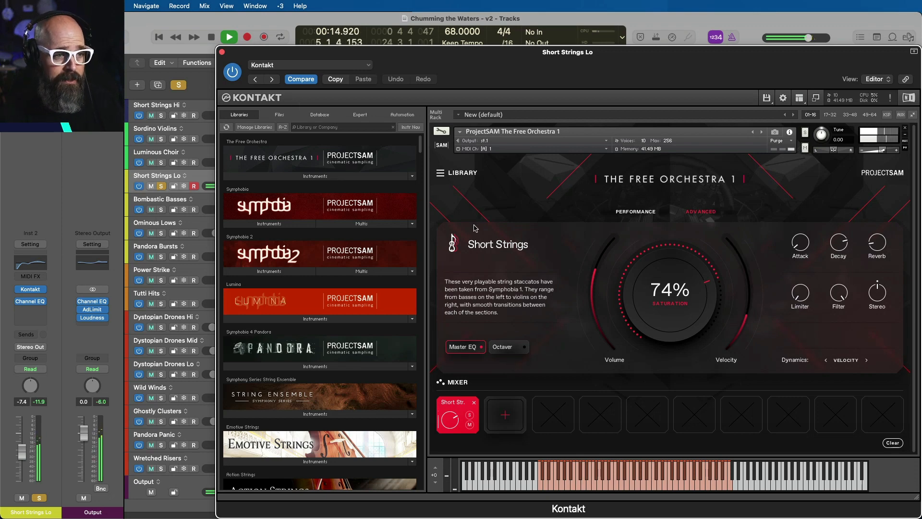
click(222, 52)
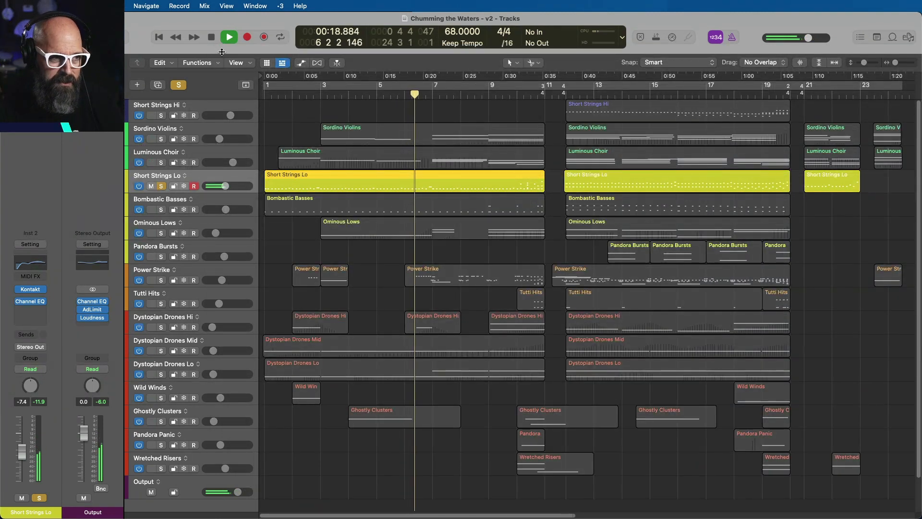
key(space)
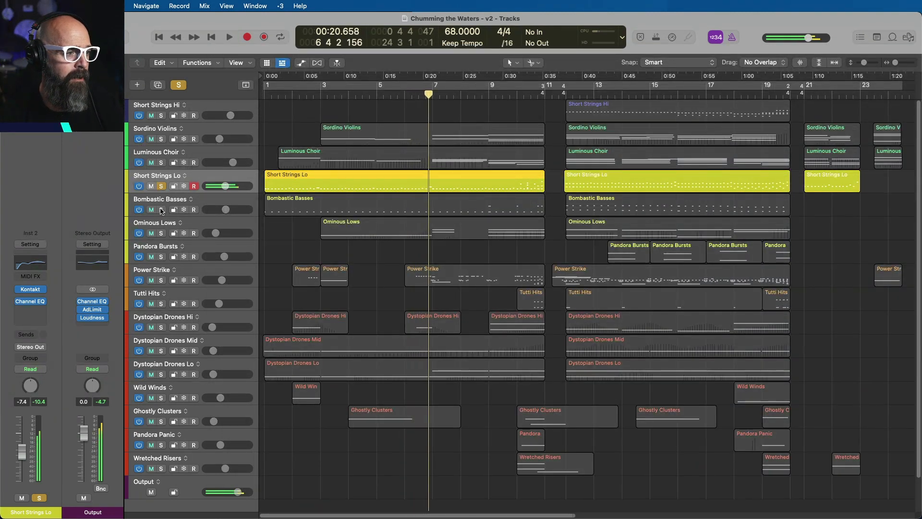
Step: Solo the Bombastic Basses track alongside Short Strings Lo and show its Kontakt instrument
click(161, 210)
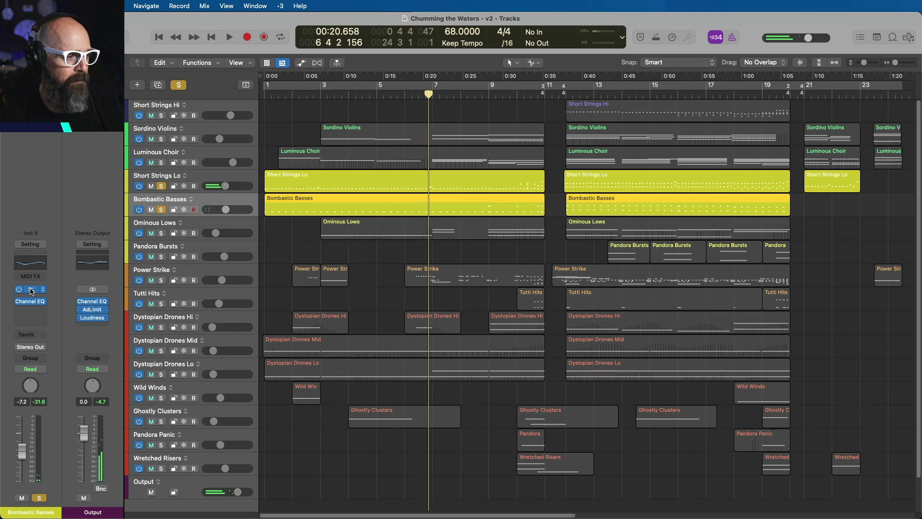
key(v)
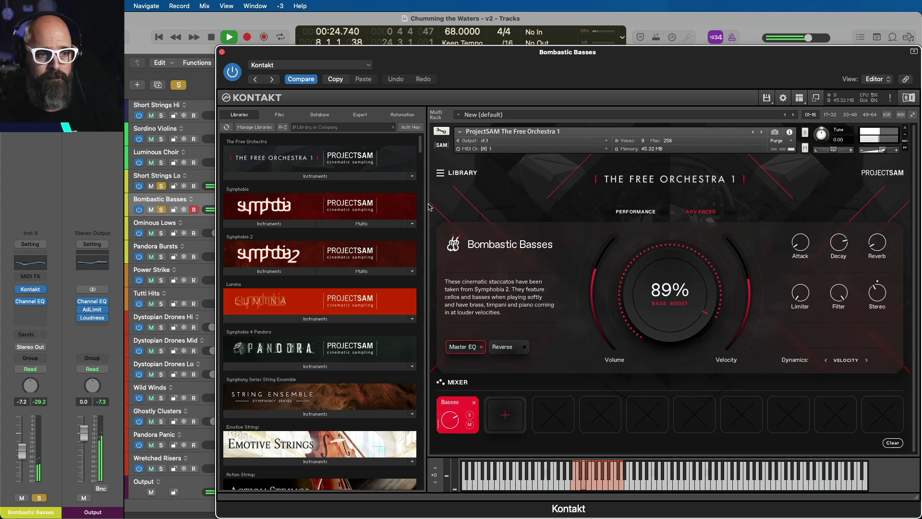
key(b)
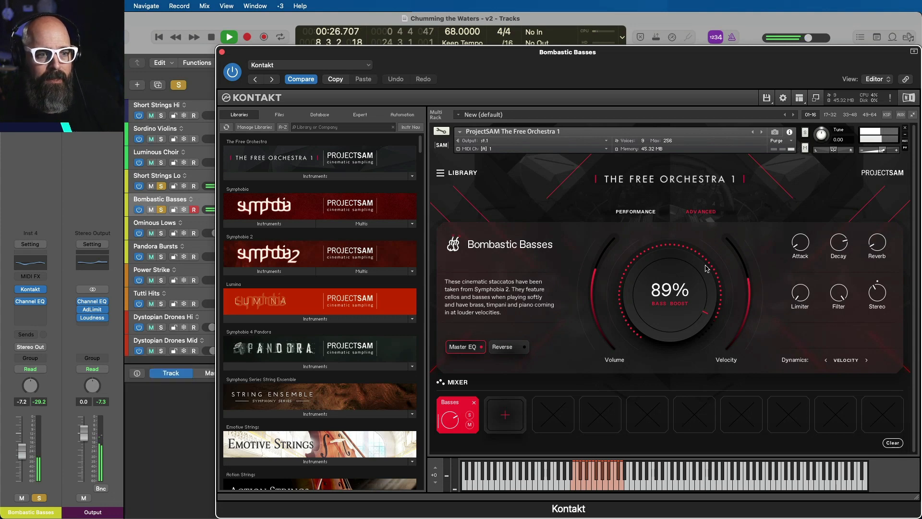
key(super+Tab)
mouse_move(722, 219)
mouse_down()
mouse_move(772, 274)
mouse_move(669, 208)
mouse_up()
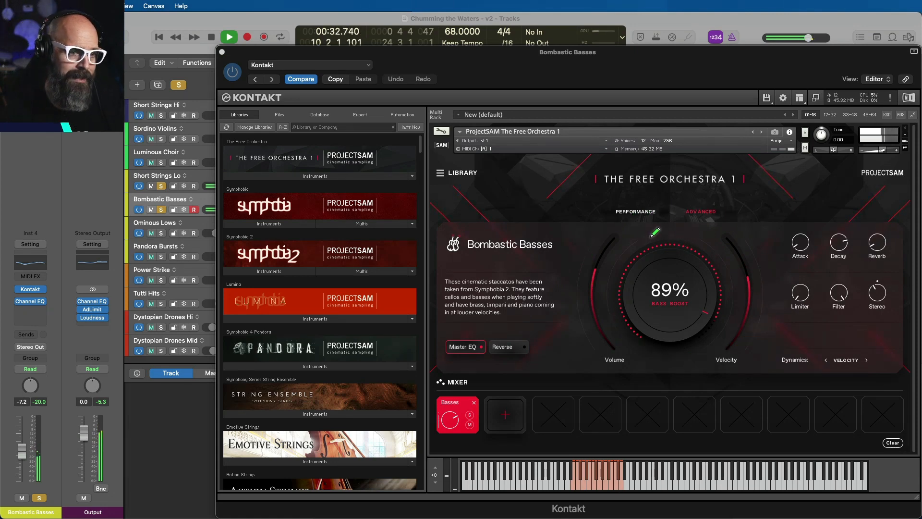
key(super+Tab)
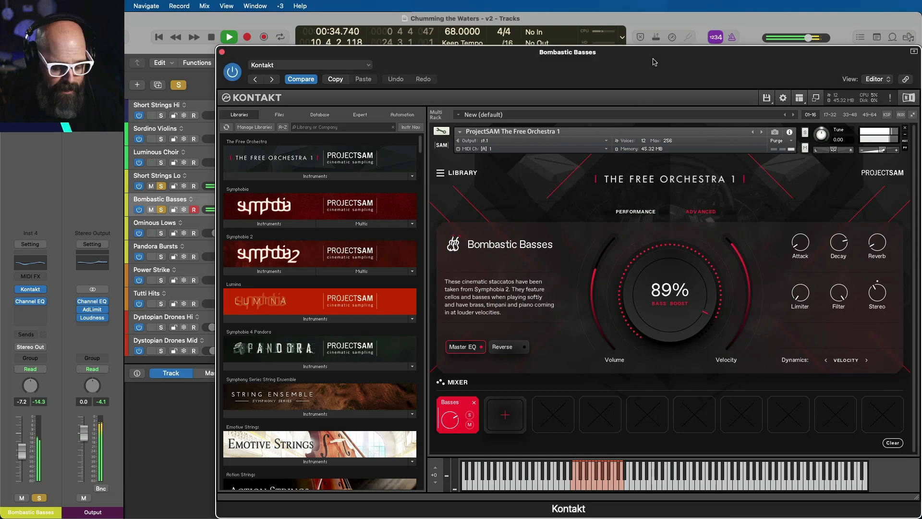
key(b)
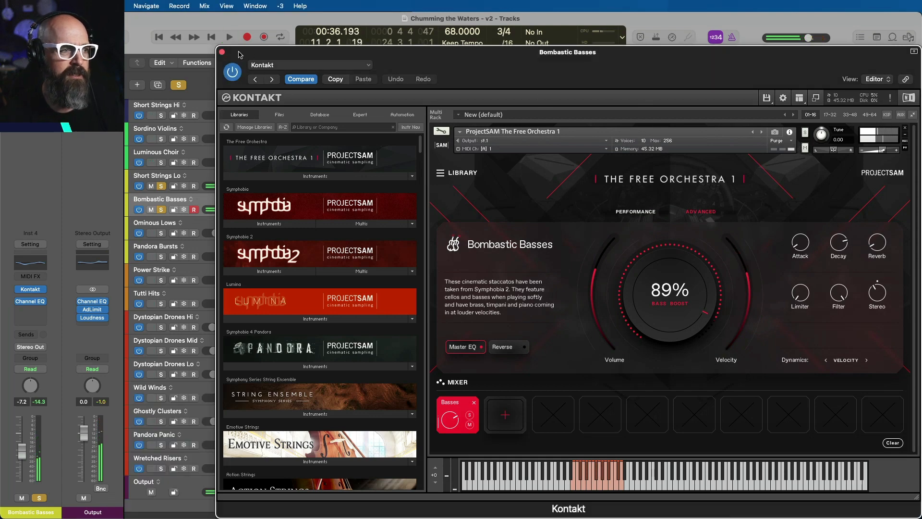
Step: Unsolo Short Strings Lo, close the Kontakt window and inspect the Channel EQ on Bombastic Basses during playback
click(161, 185)
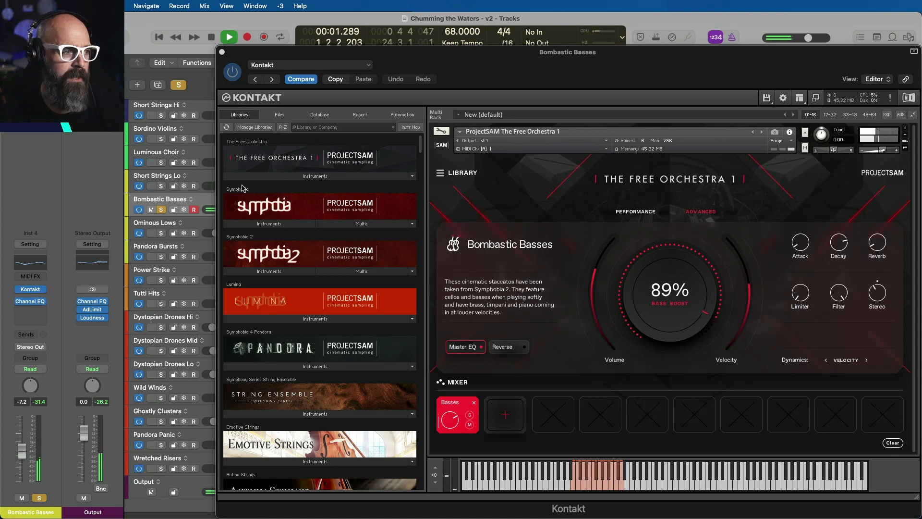
click(222, 52)
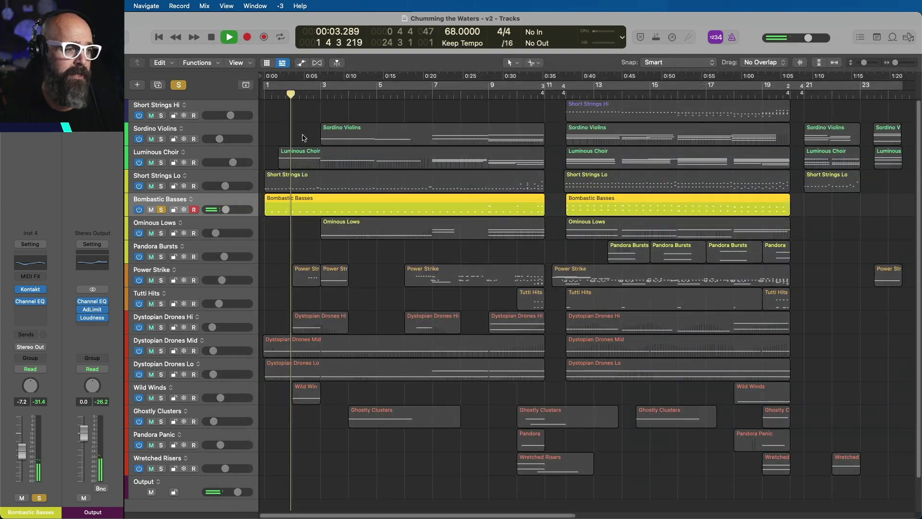
click(30, 263)
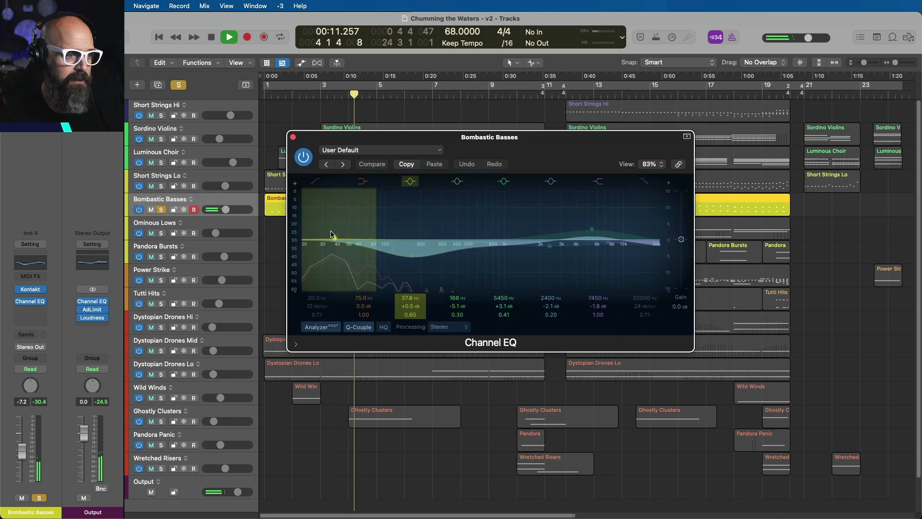
click(294, 138)
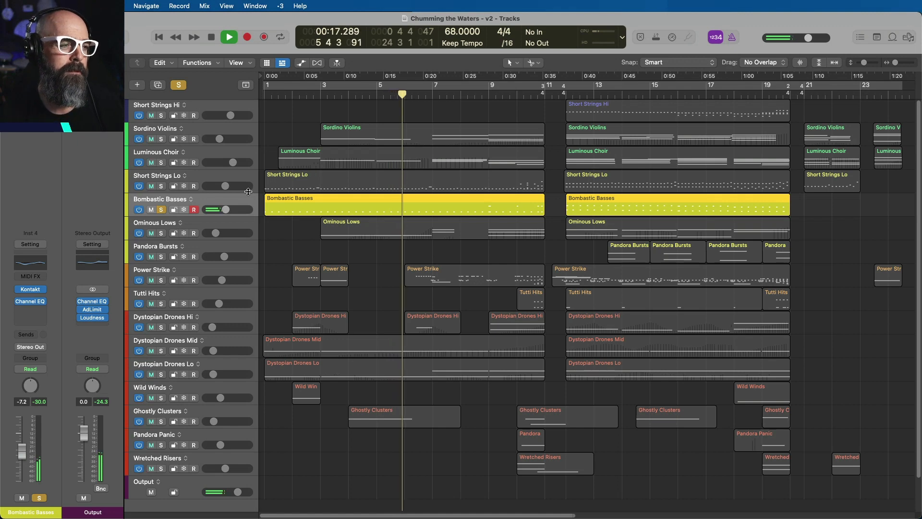
Step: Solo Short Strings Lo again and play it together with Bombastic Basses from the start
click(159, 187)
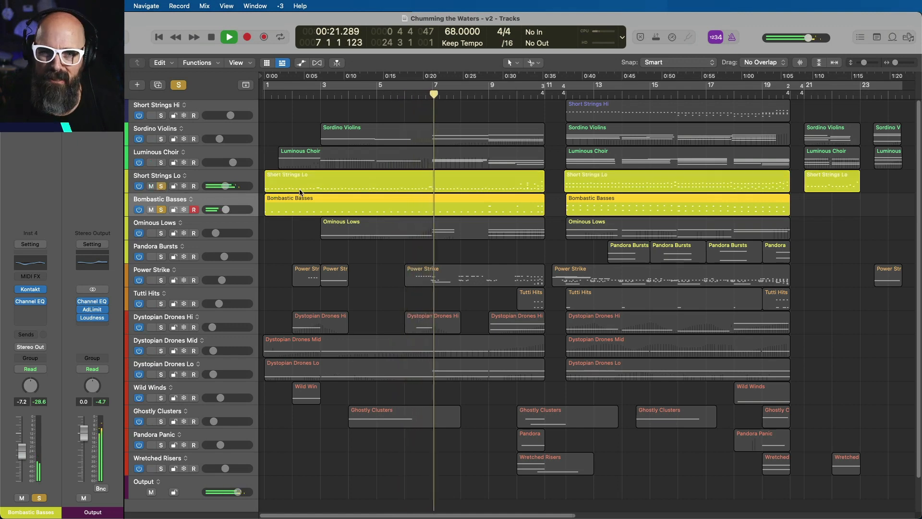
key(space)
key(space)
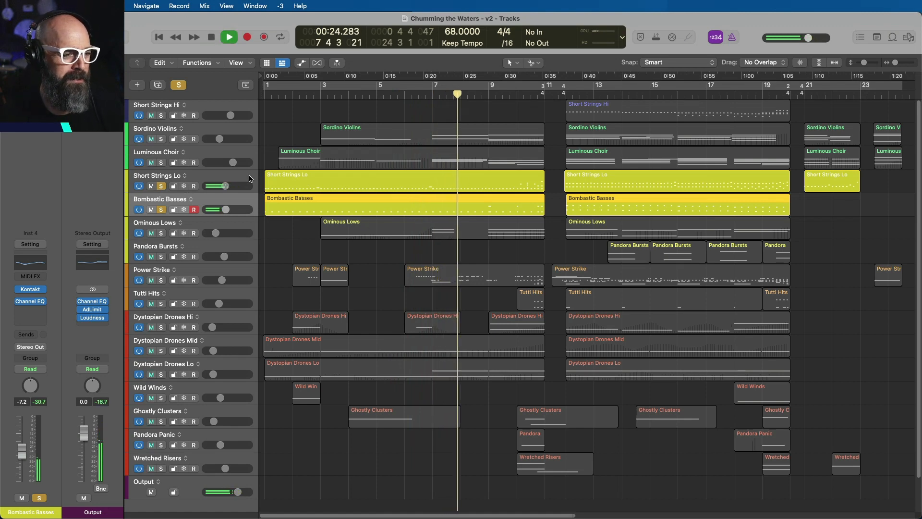
key(space)
key(Return)
key(space)
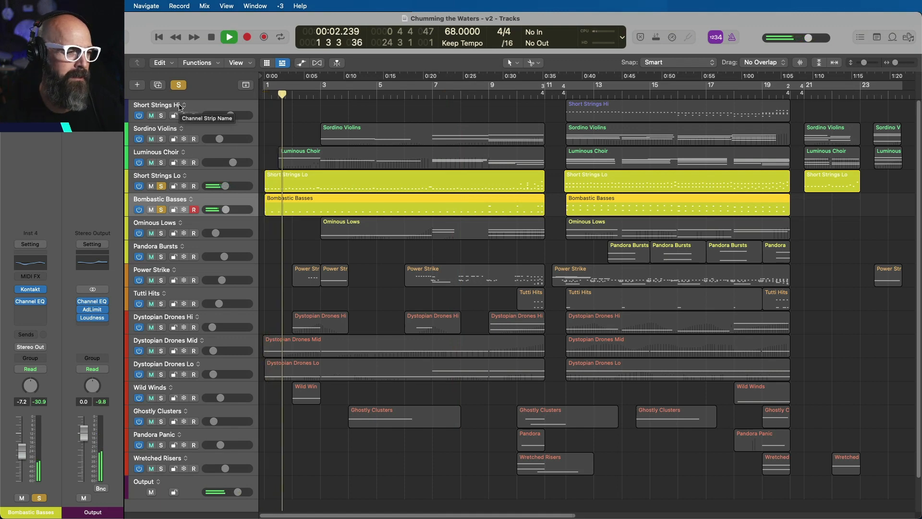
Step: Add the Luminous Choir track to the soloed tracks and inspect its Kontakt instrument while playing
click(162, 163)
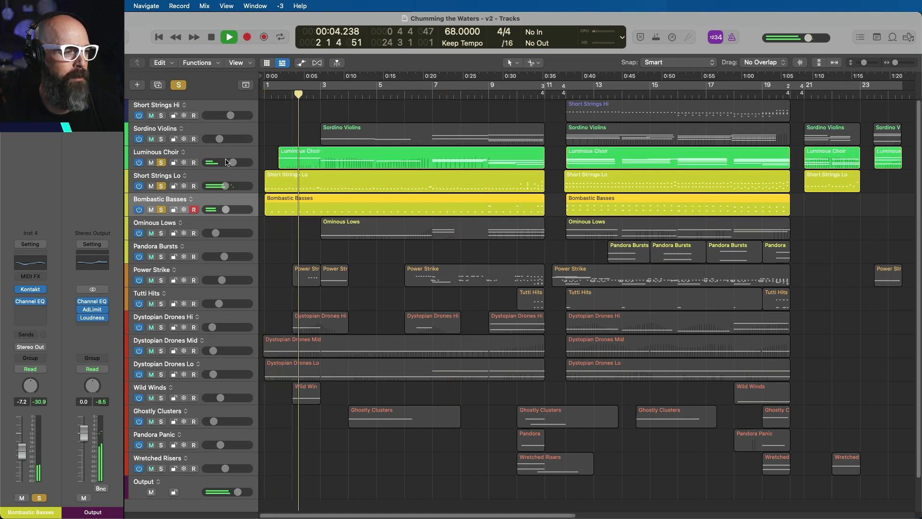
click(238, 152)
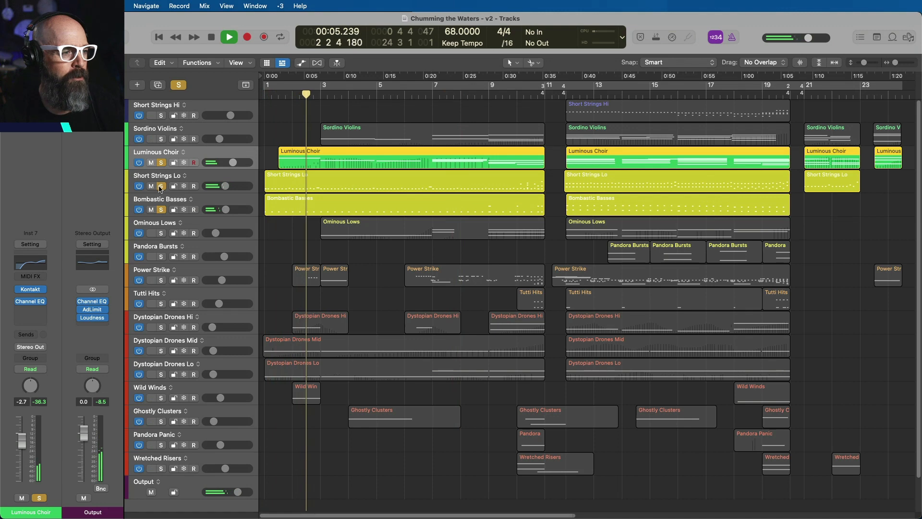
click(31, 289)
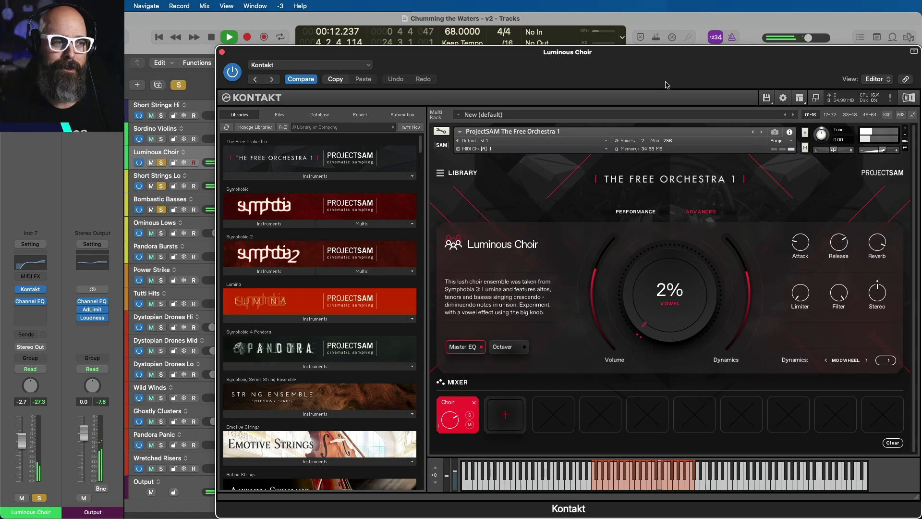
click(221, 52)
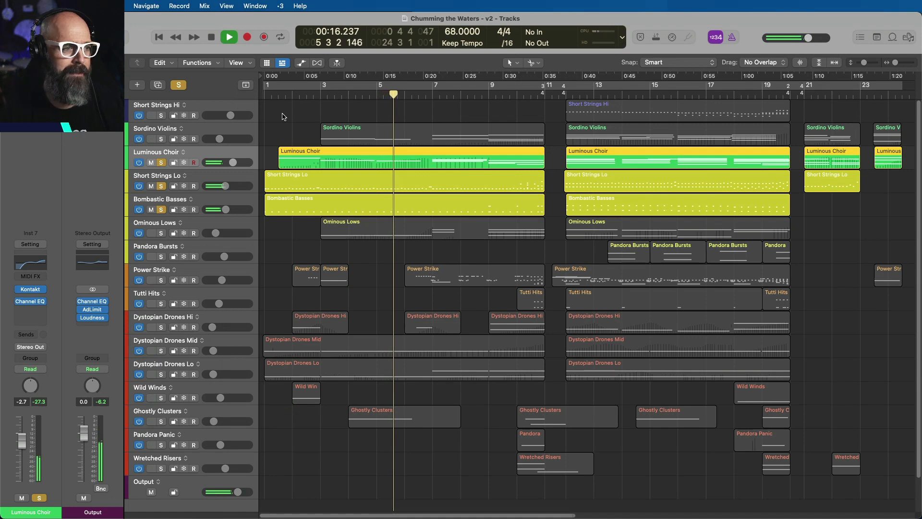
key(space)
Step: Add the Sordino Violins track to the soloed tracks and inspect its Kontakt instrument while playing
click(161, 139)
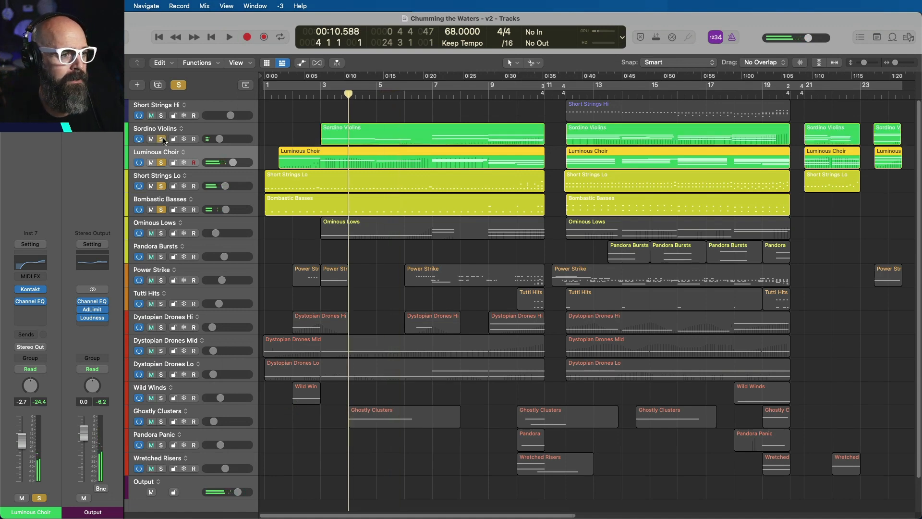
click(197, 131)
key(space)
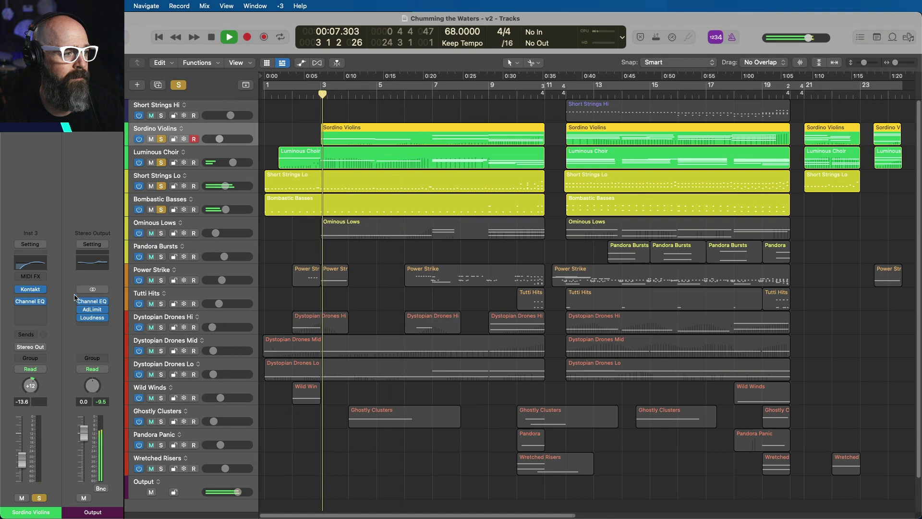
click(30, 289)
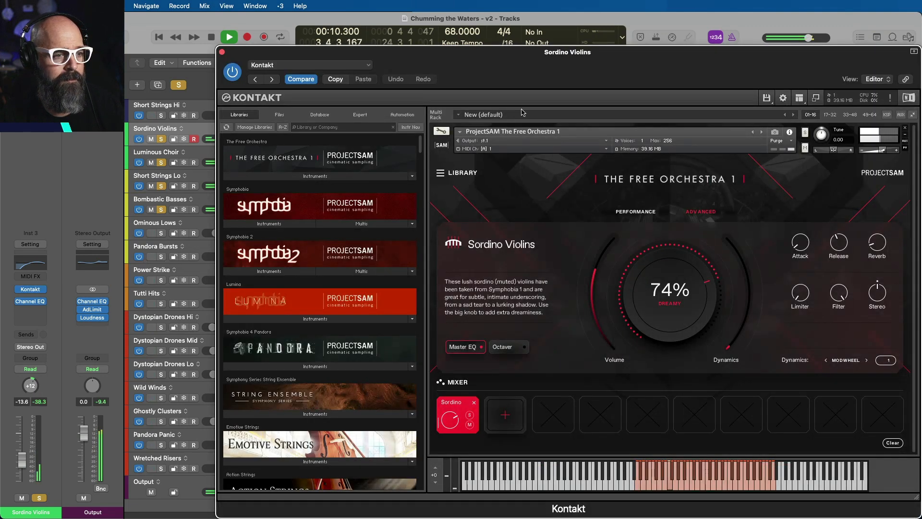
click(222, 52)
Step: Play the soloed tracks from the start, add Ominous Lows to the solo and move the playhead to bar 3
key(Return)
key(space)
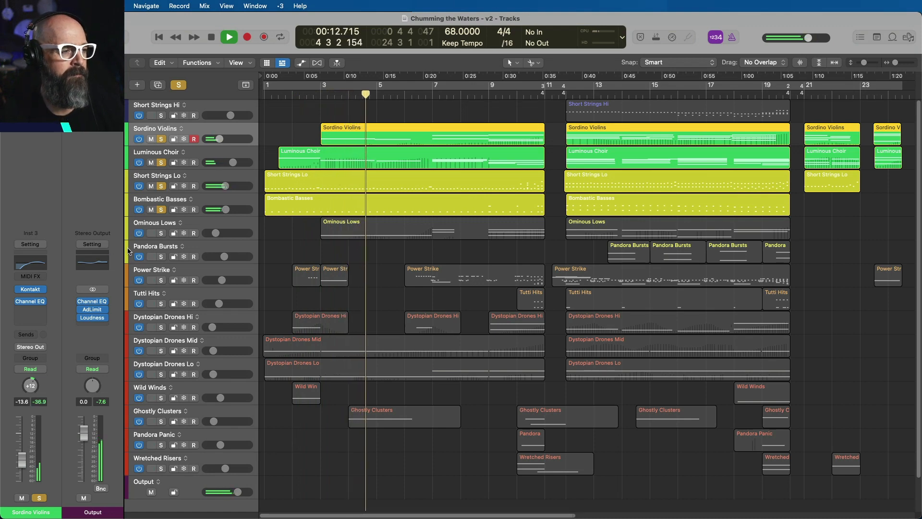
click(161, 232)
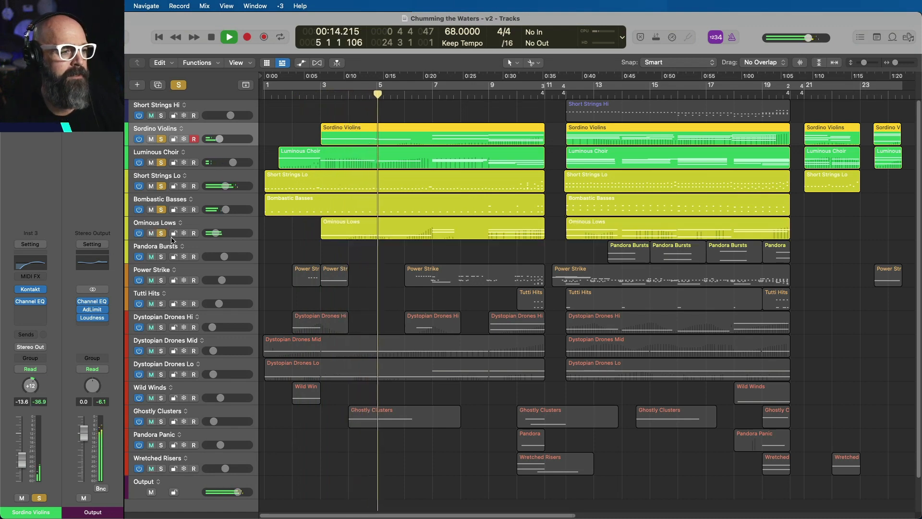
click(315, 95)
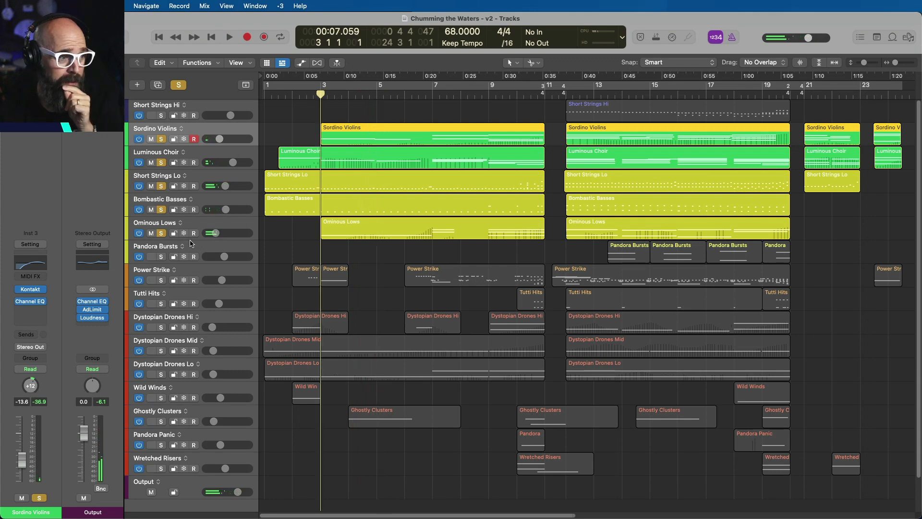
Step: Inspect the Kontakt instrument on Ominous Lows and the instrument selection in its Free Orchestra library
click(202, 225)
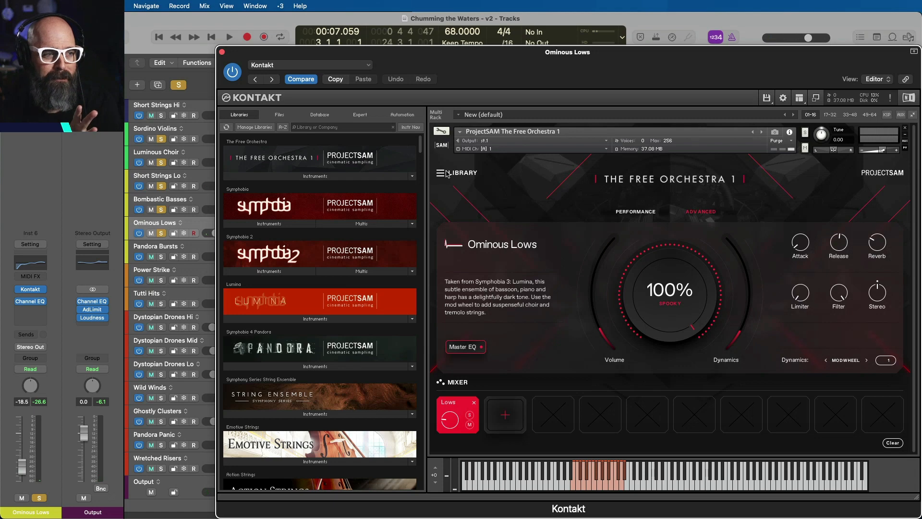
click(441, 173)
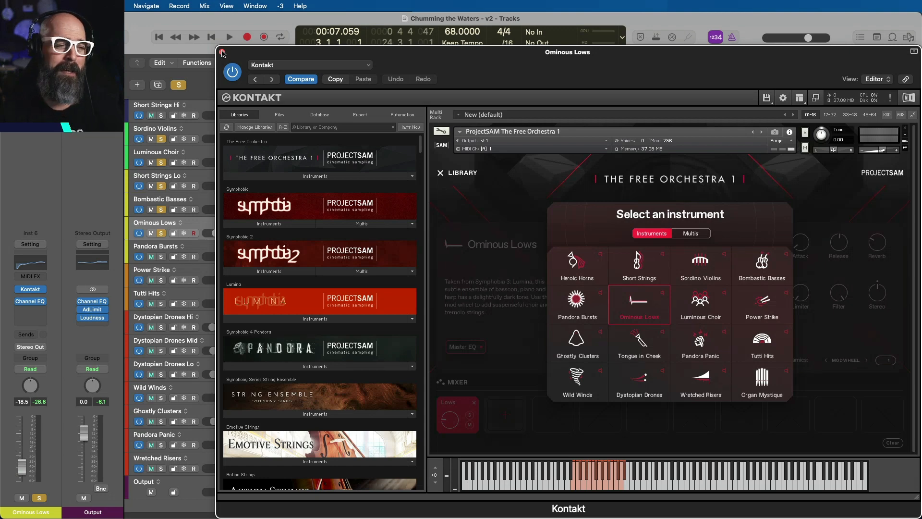
click(222, 52)
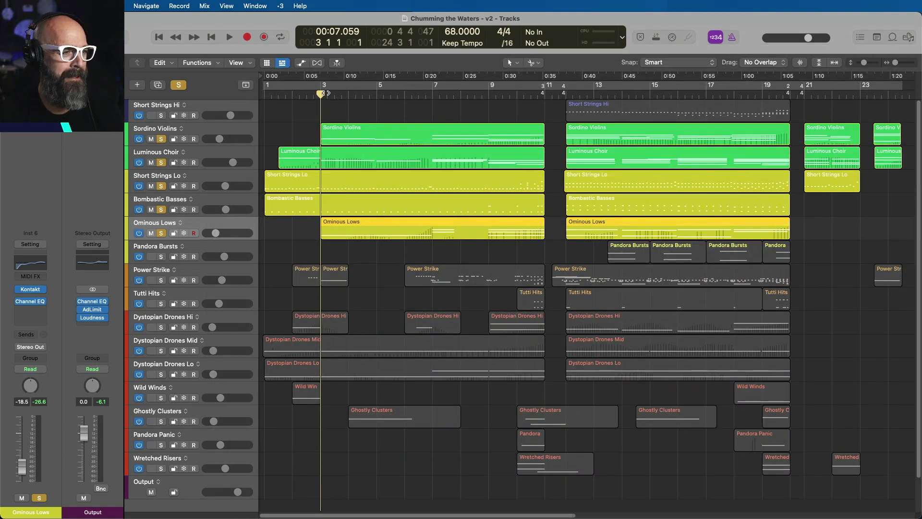
Step: Play the soloed tracks from bar 3, stop, and leave only Ominous Lows soloed
key(space)
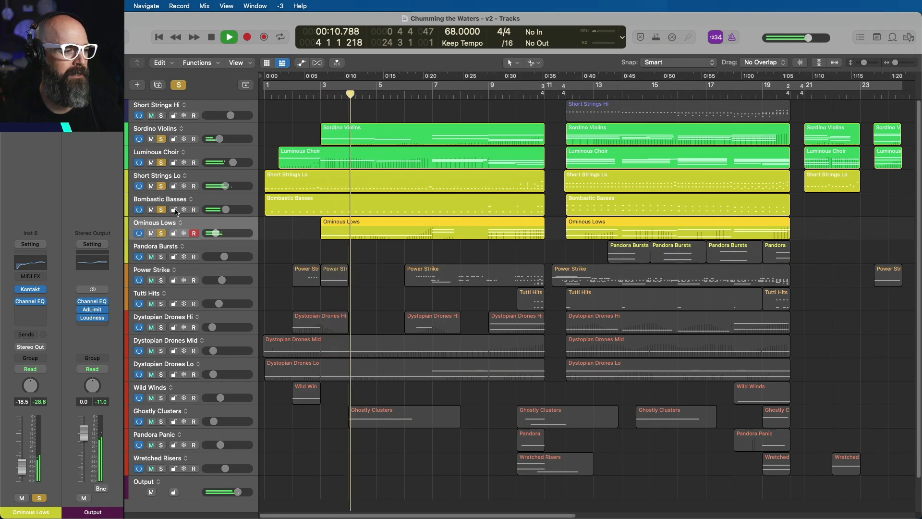
key(space)
alt+click(161, 211)
click(160, 231)
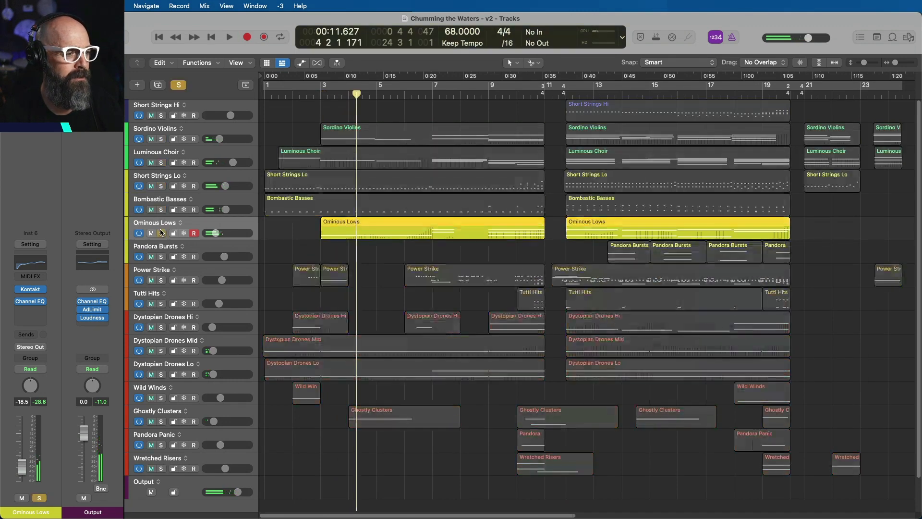
Step: Move the playhead back, replay the soloed Ominous Lows track and stop playback
key(comma)
key(comma)
key(comma)
key(period)
key(space)
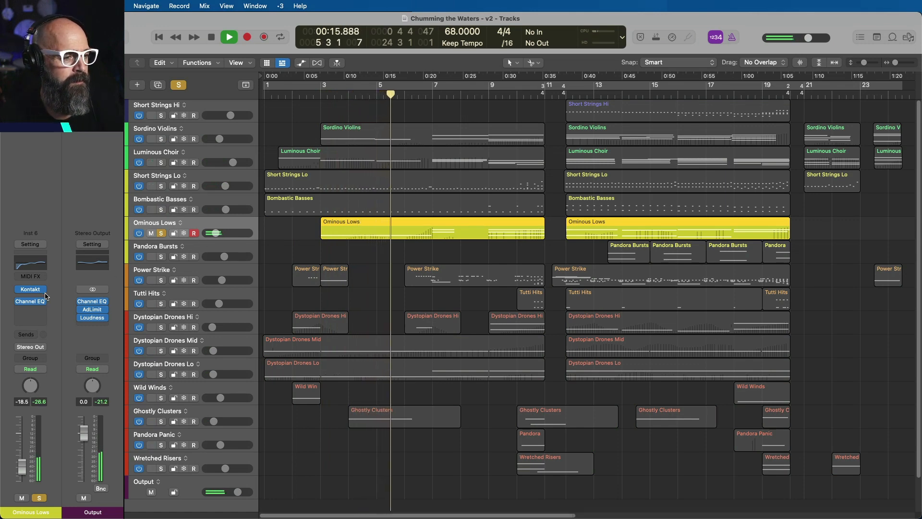
key(space)
Step: Solo Dystopian Drones Mid and Dystopian Drones Lo instead, and inspect the Kontakt instrument on Dystopian Drones Mid during playback from the start
click(162, 351)
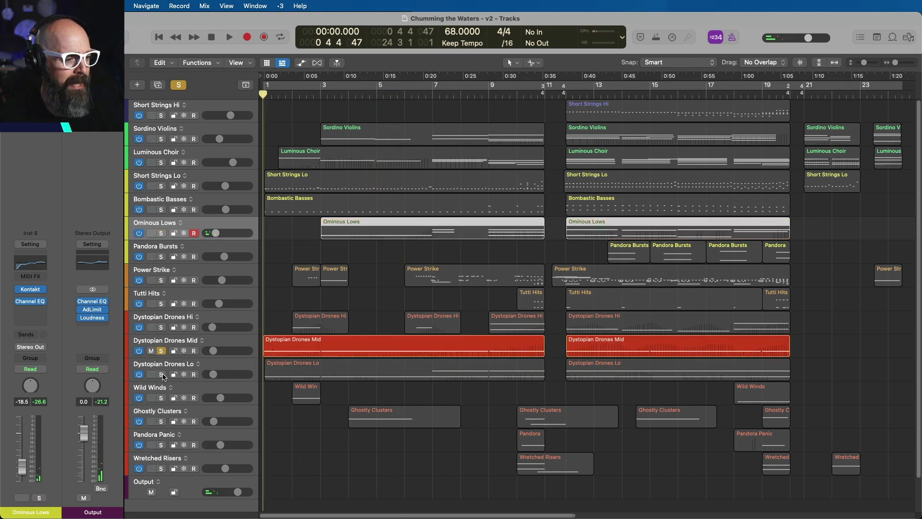
click(161, 374)
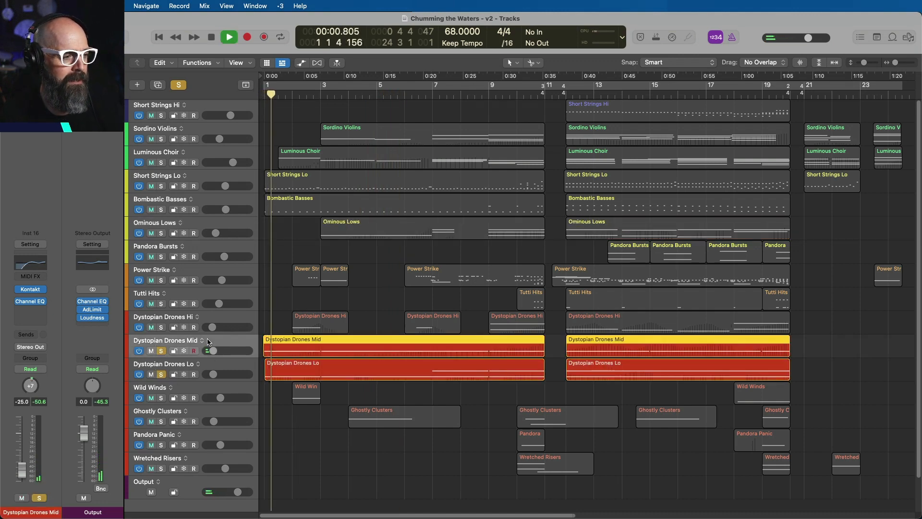
click(182, 344)
click(30, 289)
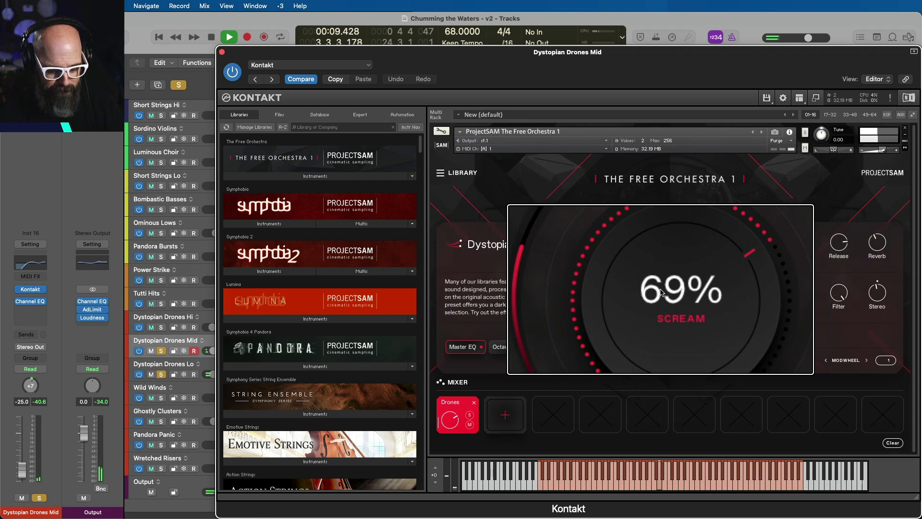
key(super+w)
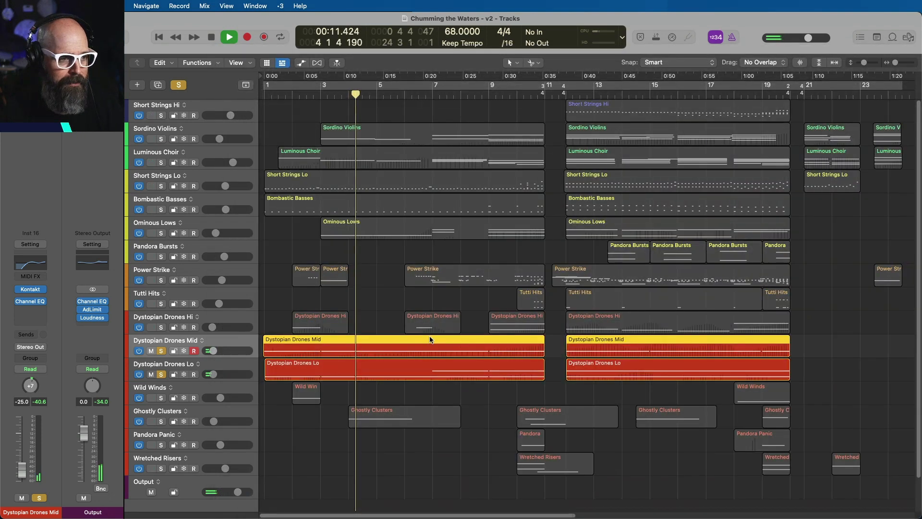
Step: Add Dystopian Drones Hi to the solo and play the three drone tracks from the start of the cue
click(161, 326)
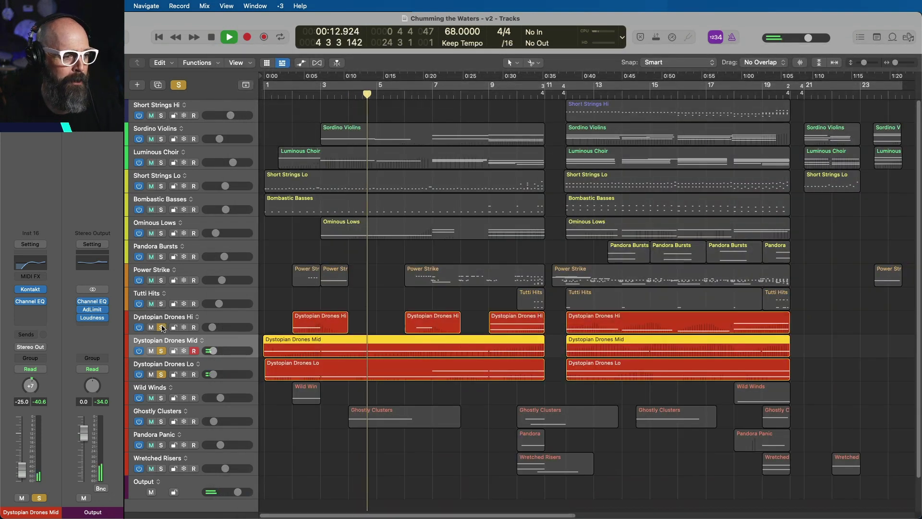
key(space)
click(292, 94)
key(Return)
key(space)
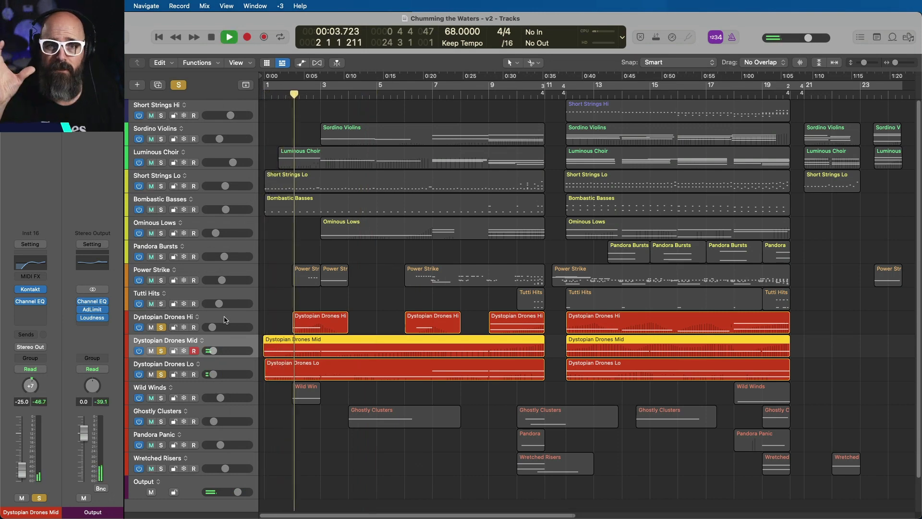
key(space)
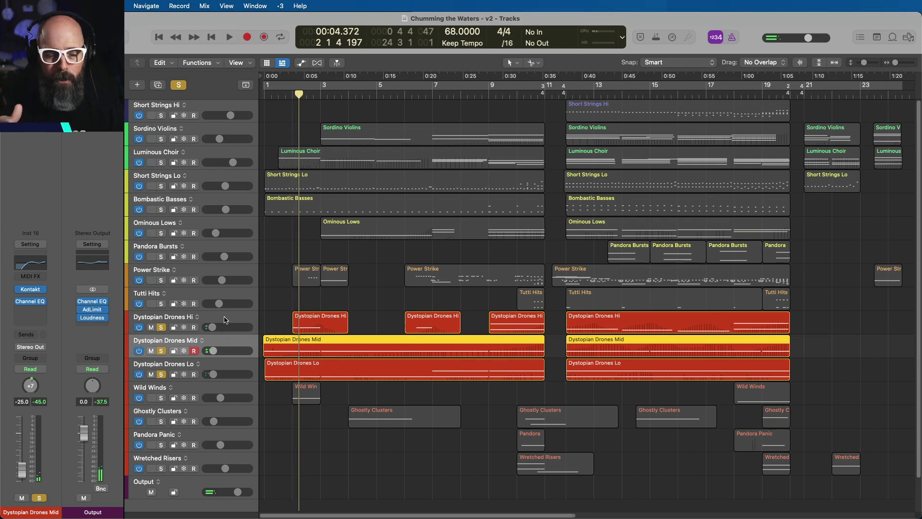
key(Return)
key(space)
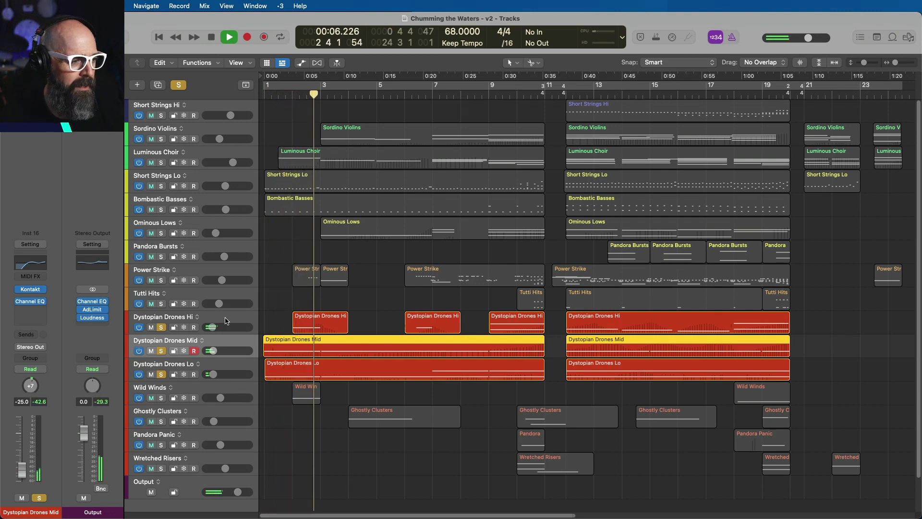
Step: Select the Dystopian Drones Hi track and inspect its Kontakt instrument while playing, then stop playback
click(224, 320)
key(space)
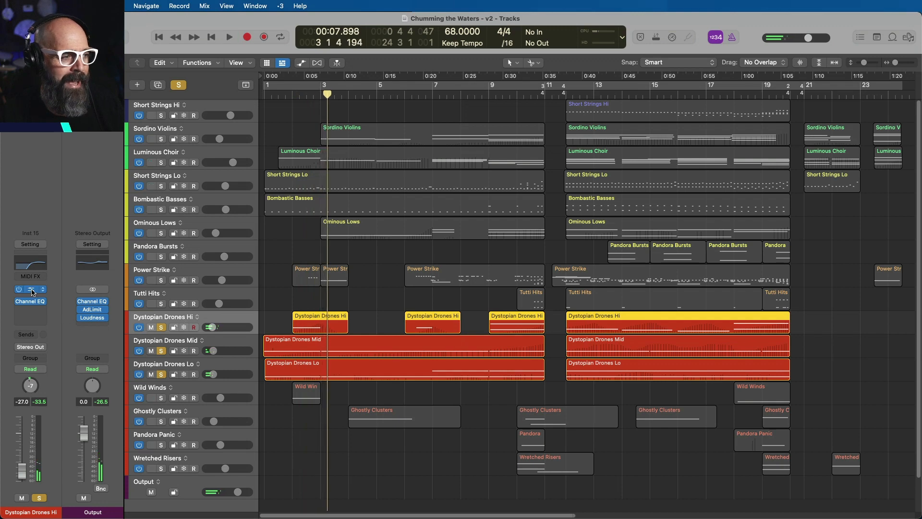
click(32, 290)
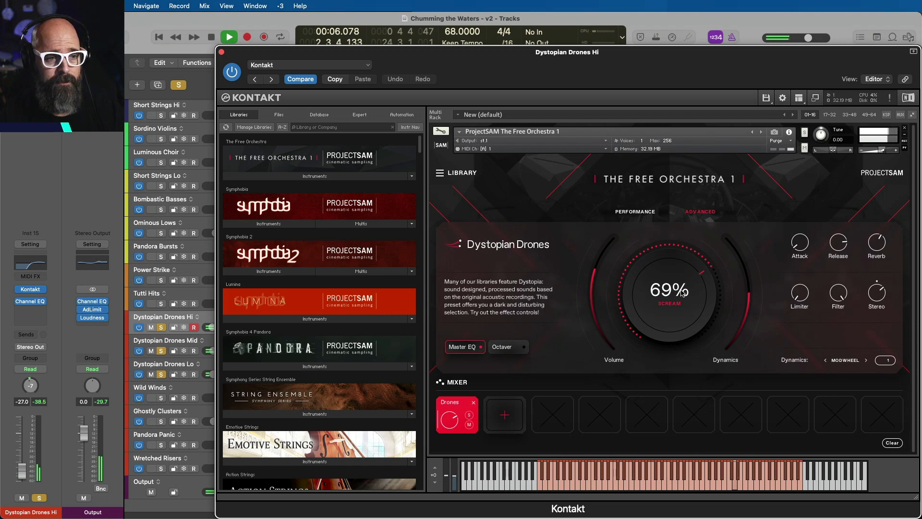
key(super+w)
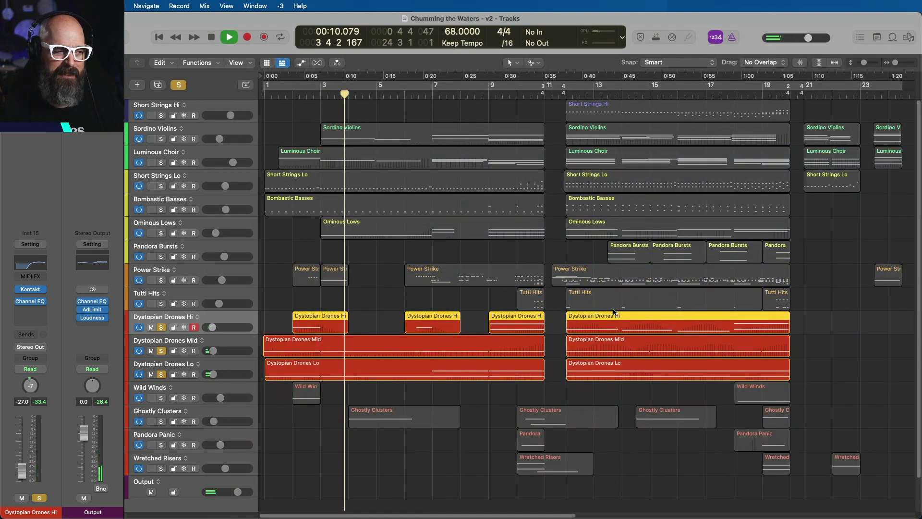
key(space)
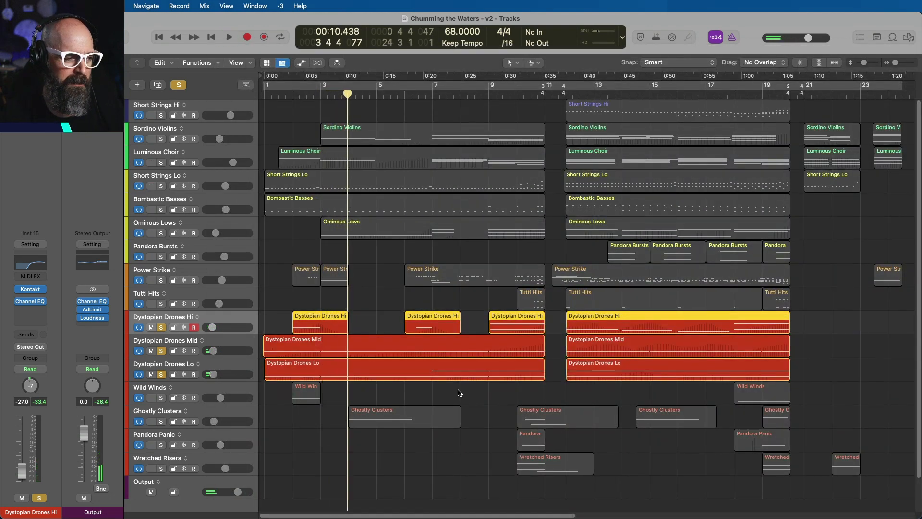
Step: Solo only Wild Winds, place the playhead at bar 2 and inspect the track's Kontakt instrument
alt+click(161, 398)
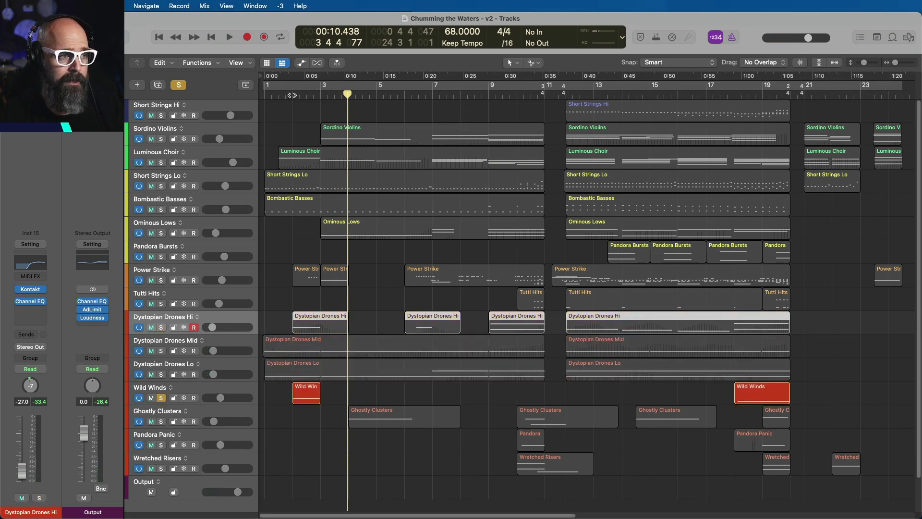
click(292, 95)
click(208, 388)
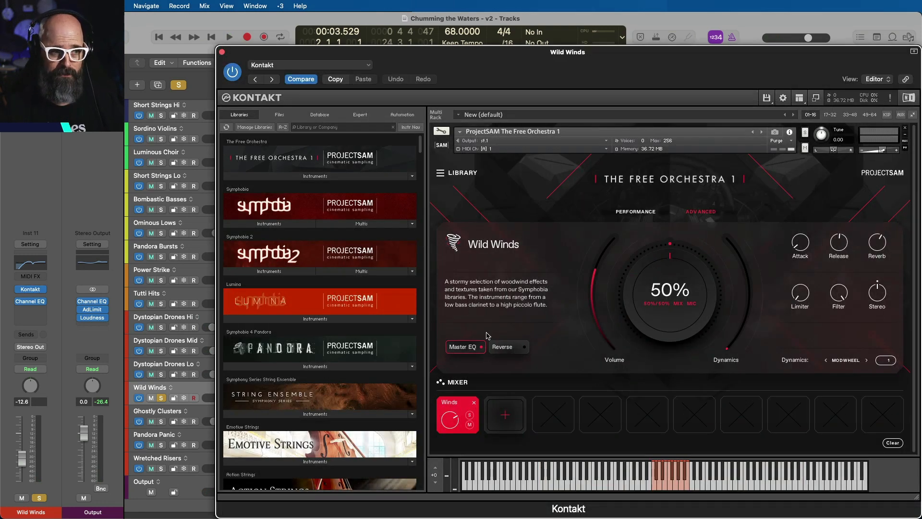
key(super+w)
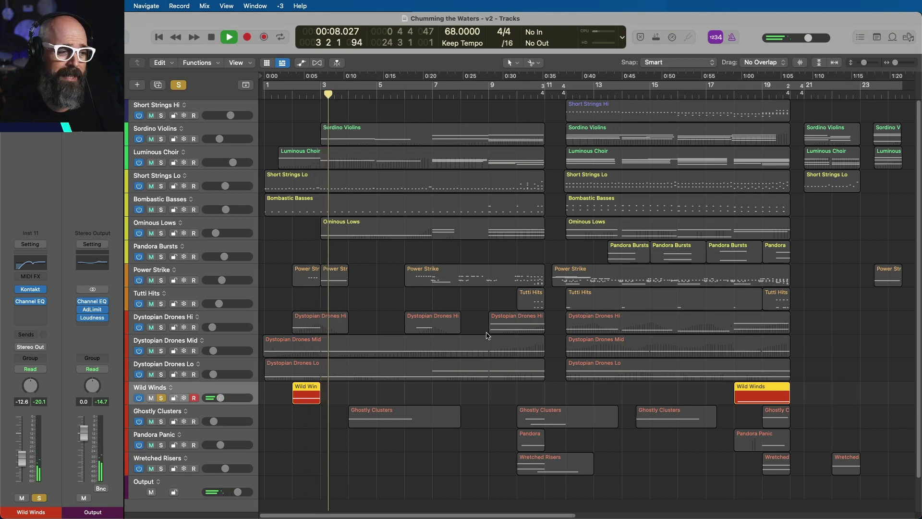
Step: Return the playhead to bar 2 and replay the soloed Wild Winds region
key(space)
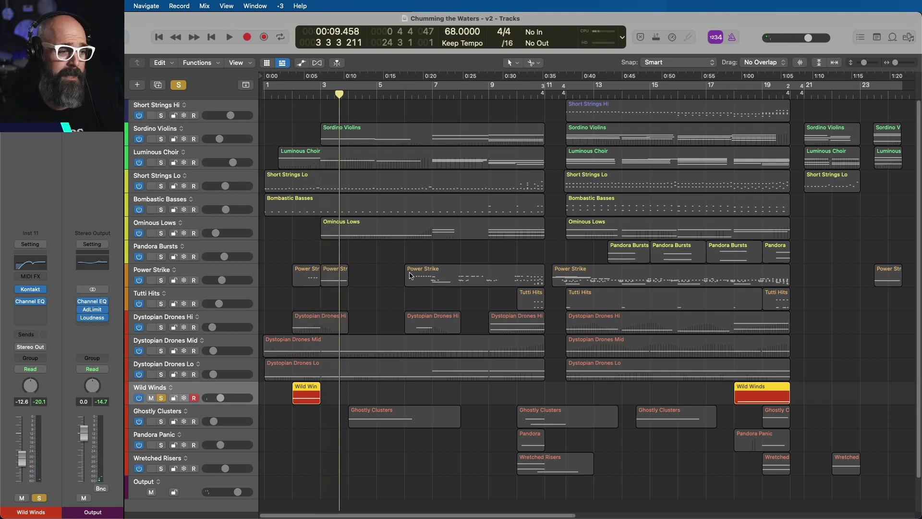
key(comma)
key(comma)
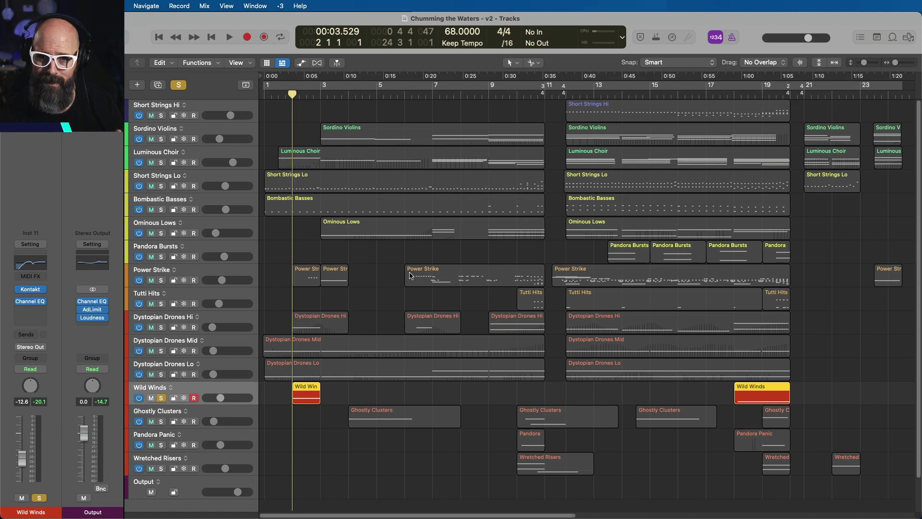
key(space)
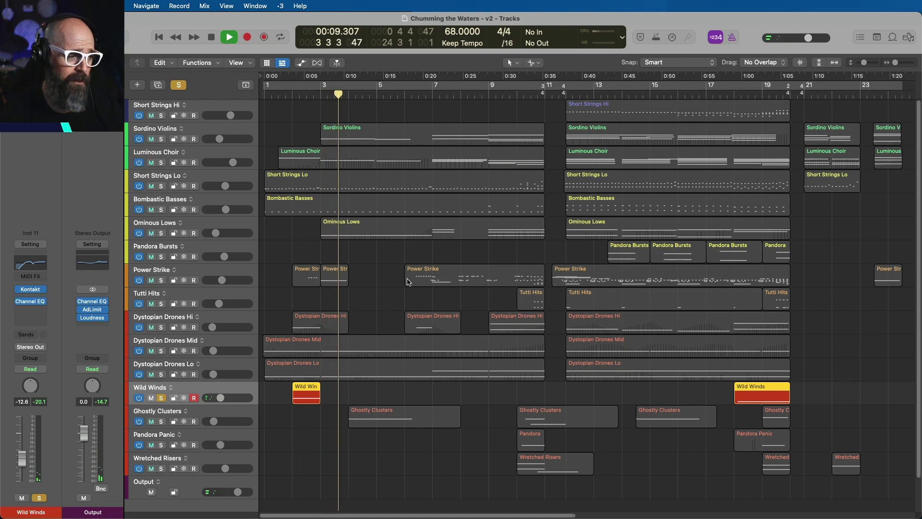
Step: Switch the solo from Wild Winds to Ghostly Clusters during playback, listen to it and stop
click(160, 421)
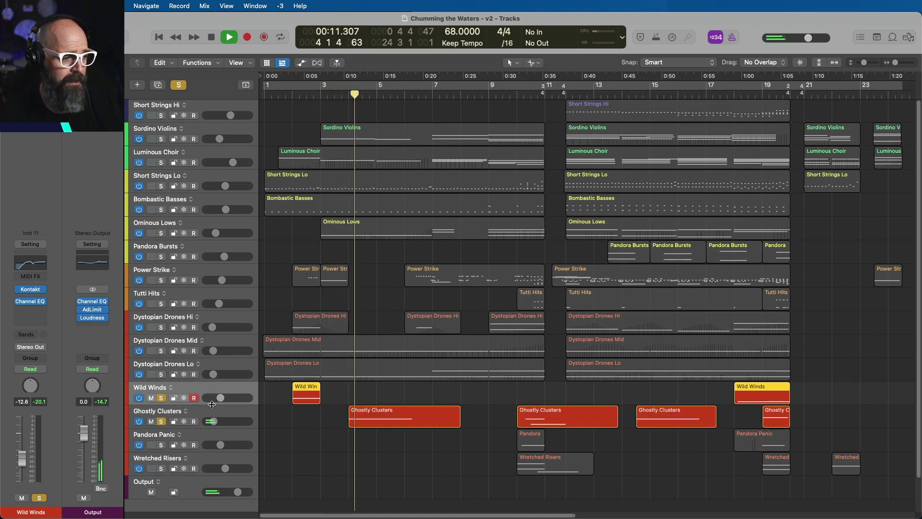
click(162, 398)
key(space)
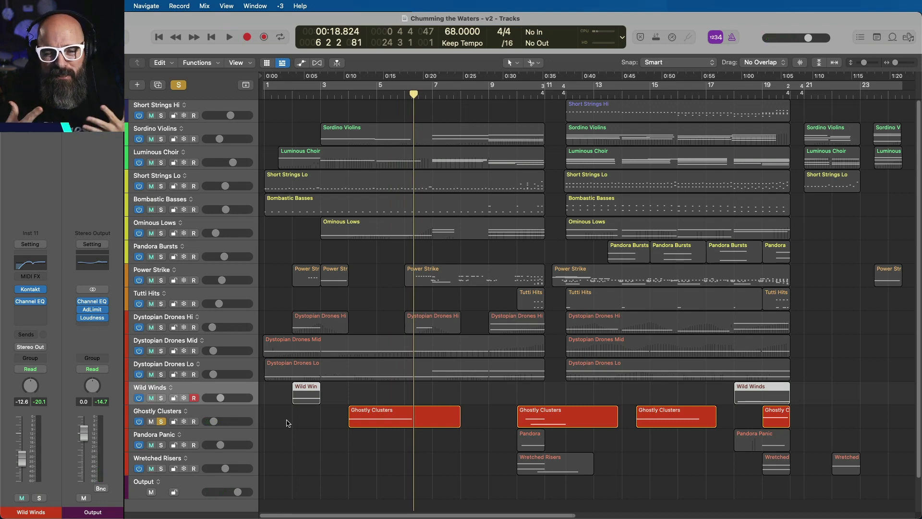
Step: Add Pandora Panic and Wretched Risers to the solo, play from bar 10 and select the Pandora Panic track
click(161, 445)
click(161, 468)
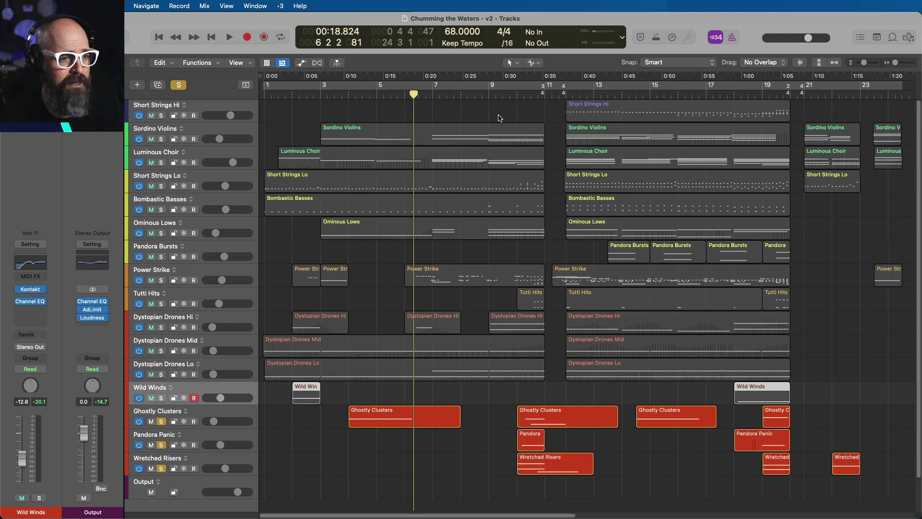
click(517, 95)
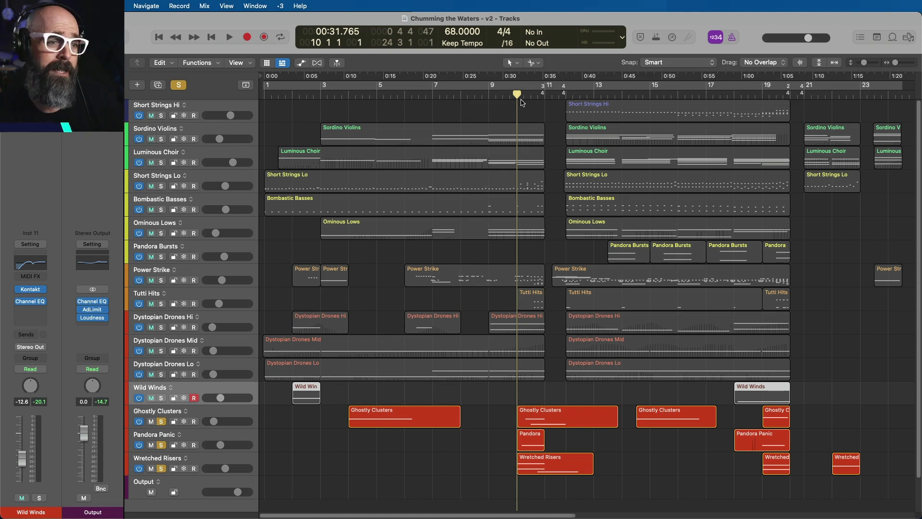
key(space)
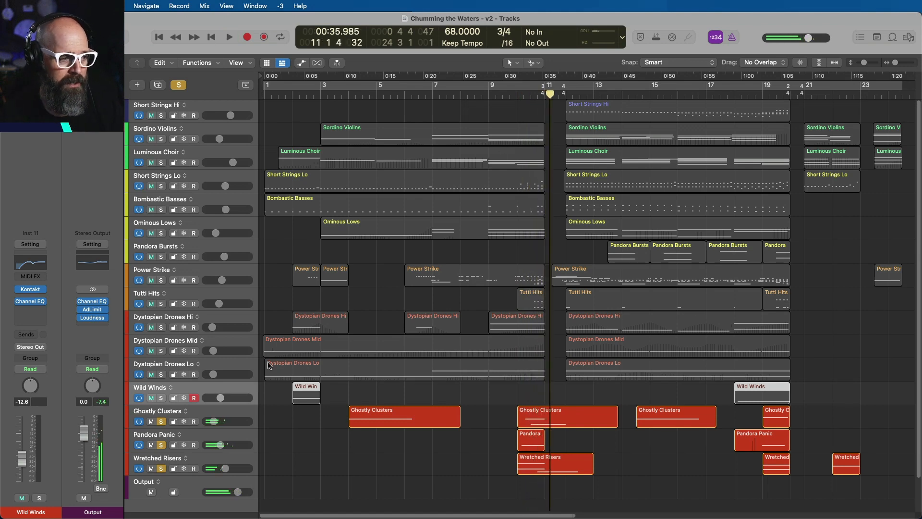
click(204, 439)
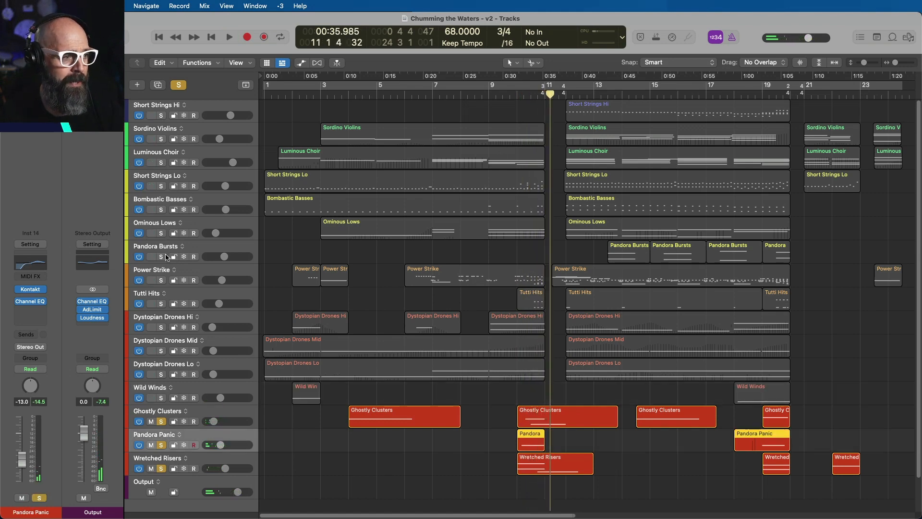
Step: Clear all solos, play the full cue from the start and temporarily solo Power Strike during playback
click(182, 85)
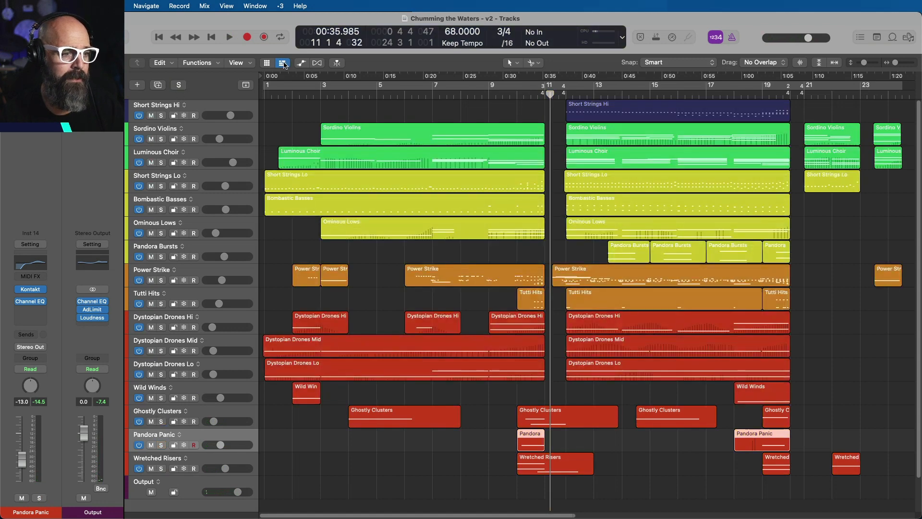
key(Return)
key(space)
click(204, 276)
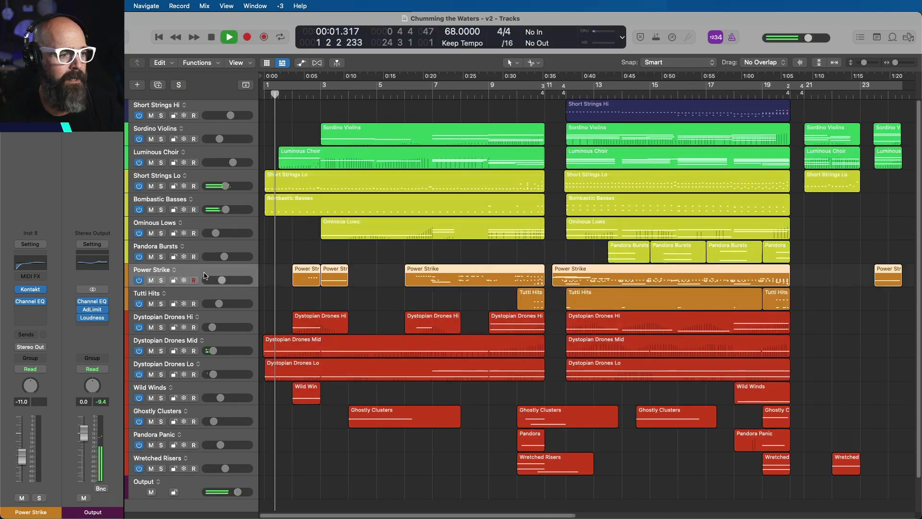
click(161, 281)
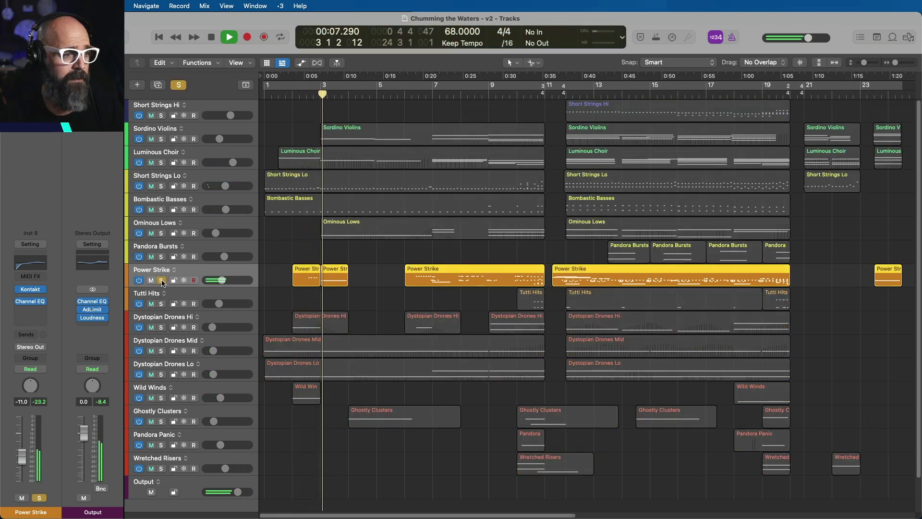
click(162, 280)
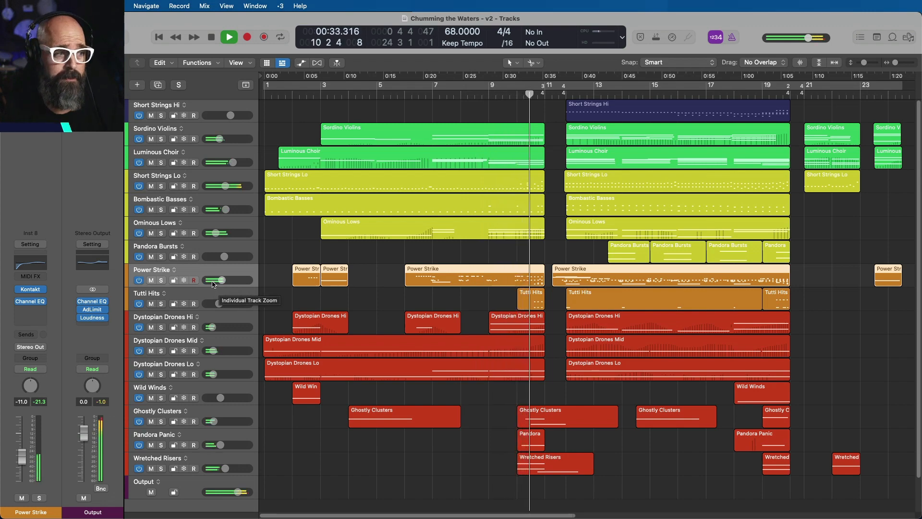
Step: Solo the Tutti Hits track, play its hits at the end of bar 10 and stop
click(210, 295)
key(space)
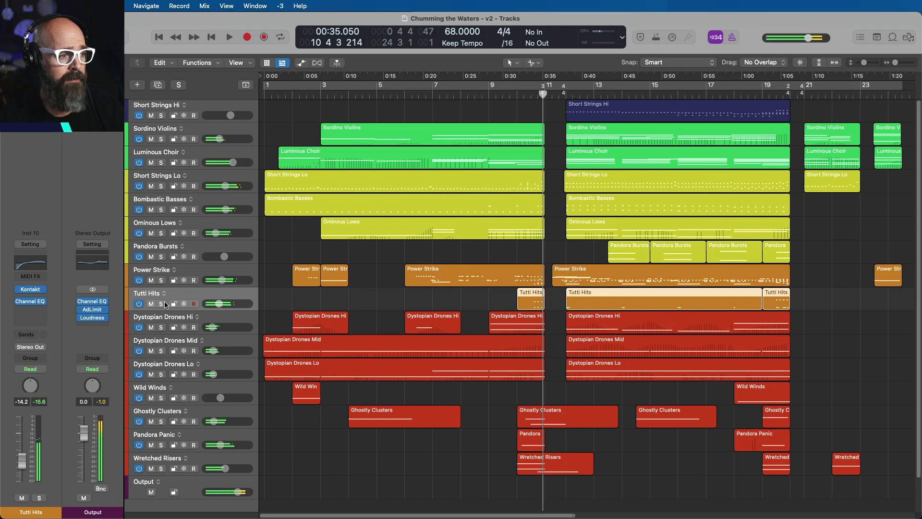
click(163, 304)
key(space)
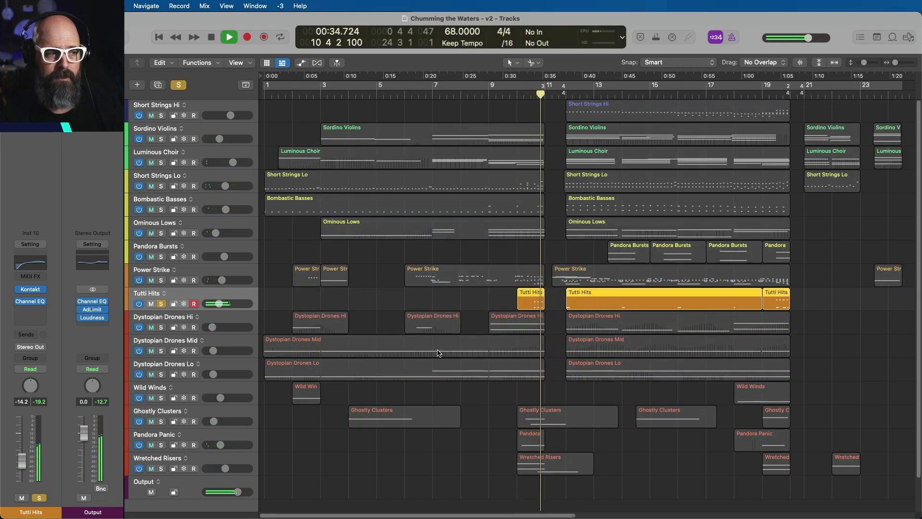
key(space)
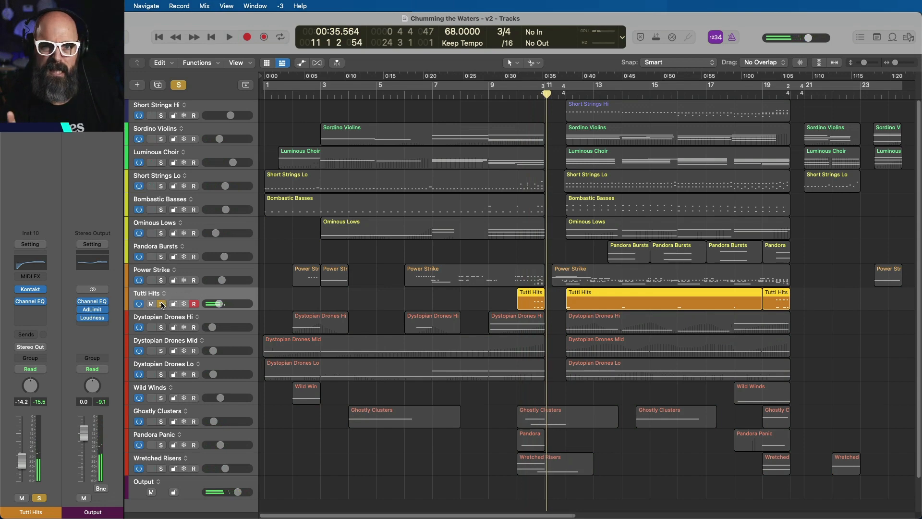
Step: Unsolo Tutti Hits and play the full arrangement on into bar 12, then stop
click(161, 304)
key(space)
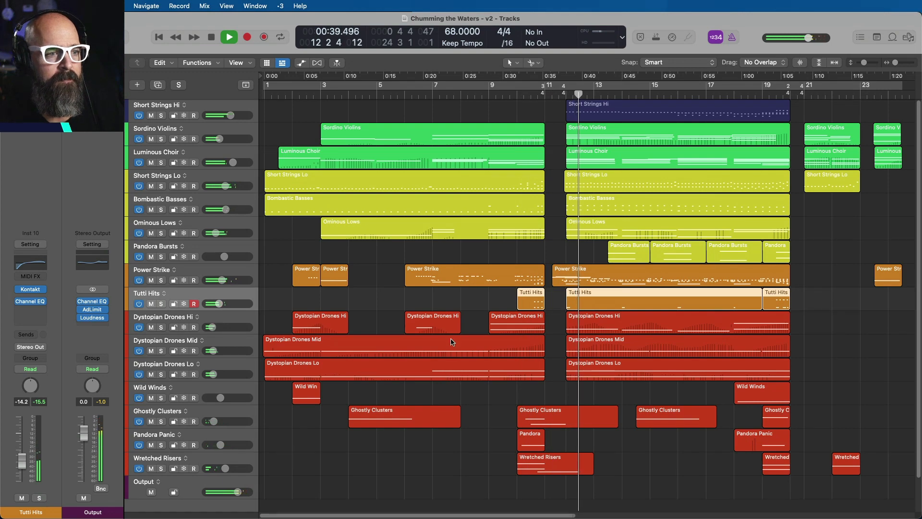
key(space)
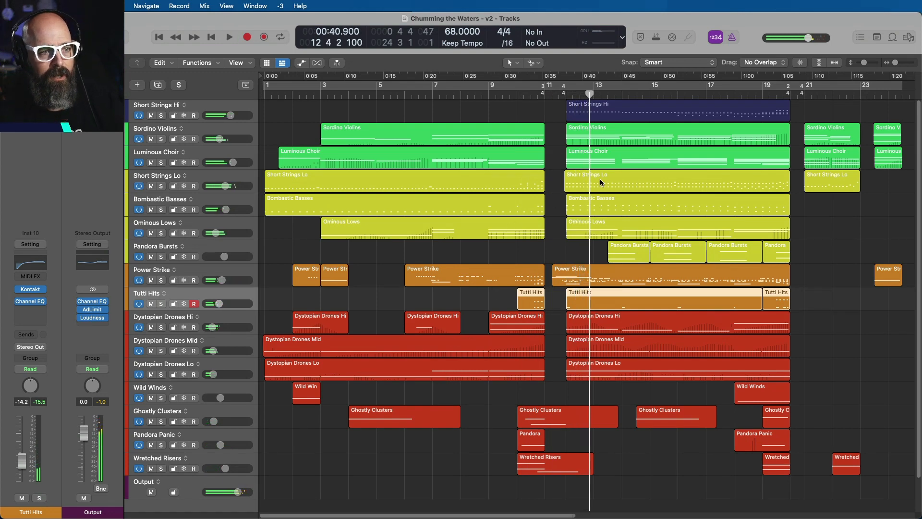
Step: Solo the Short Strings Hi track, play it from bar 12 and select the track
click(599, 138)
key(super+Down)
key(super+Down)
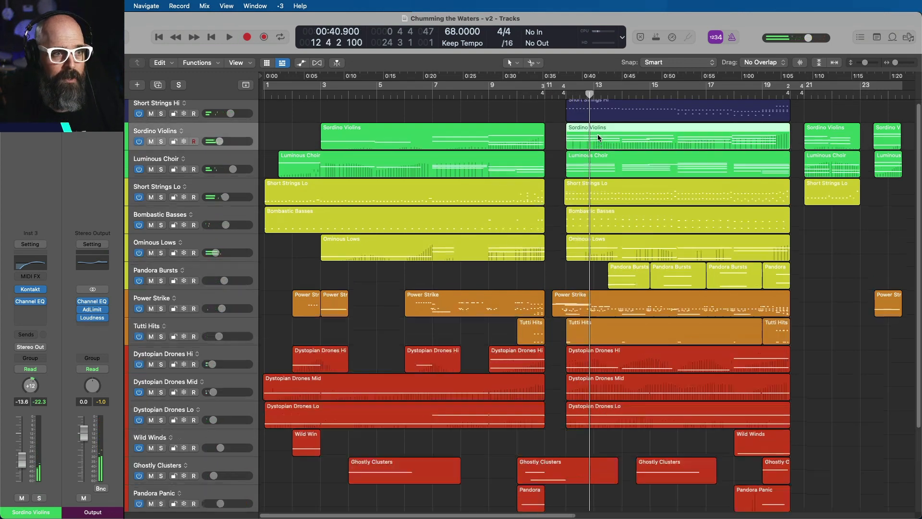
scroll(595, 160, up, 2)
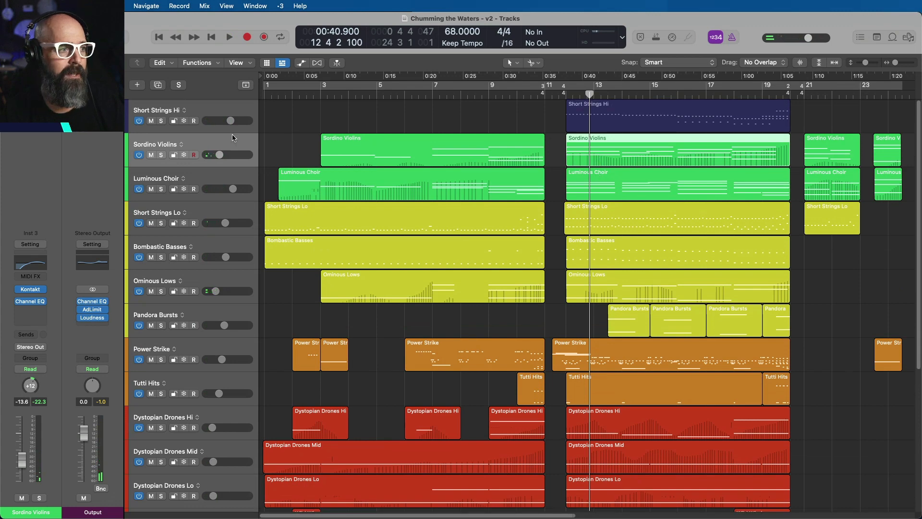
click(161, 121)
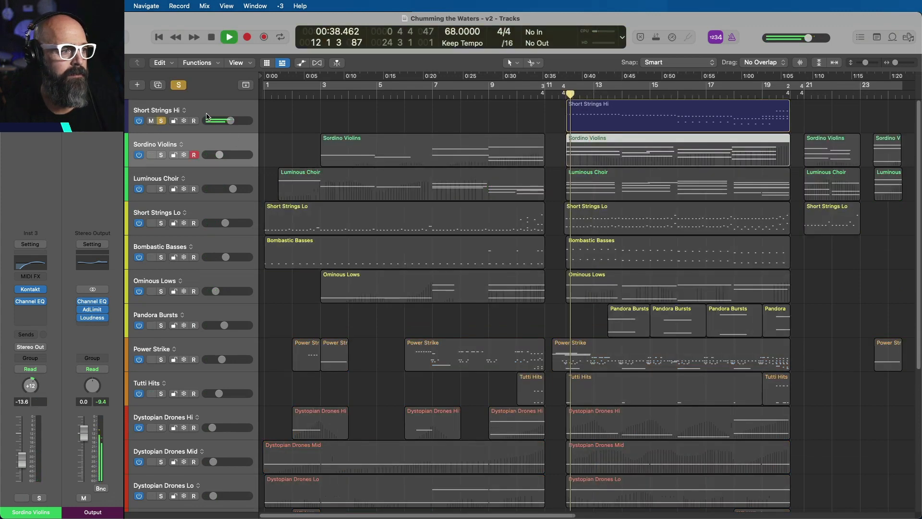
click(156, 132)
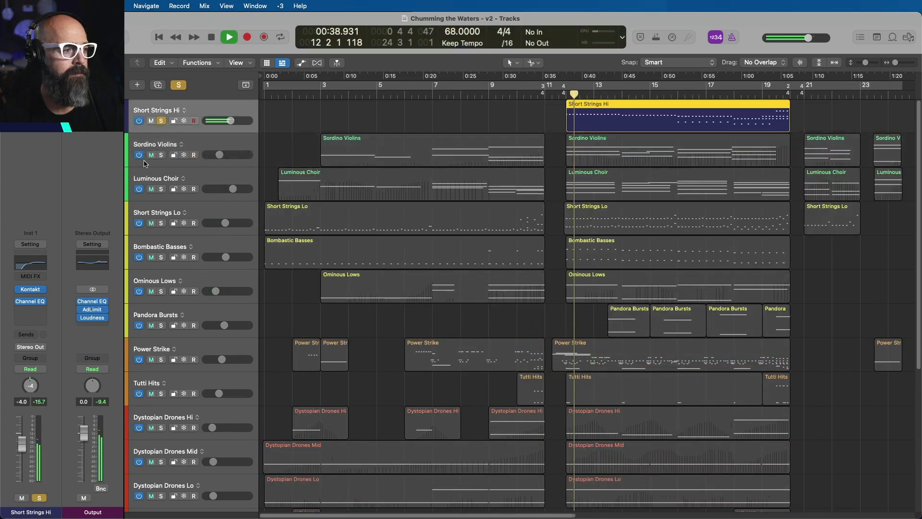
Step: View the Short Strings Hi instrument in Kontakt, close all open instrument windows and stop playback
click(32, 289)
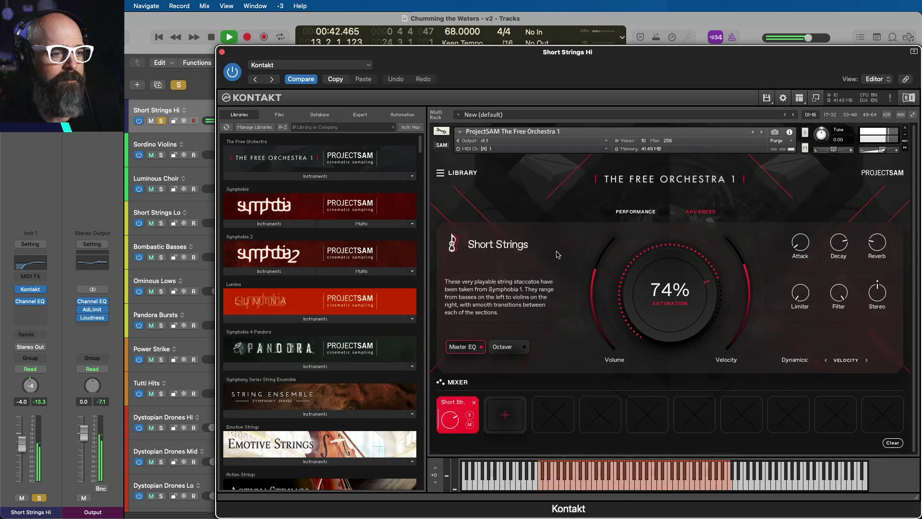
click(221, 52)
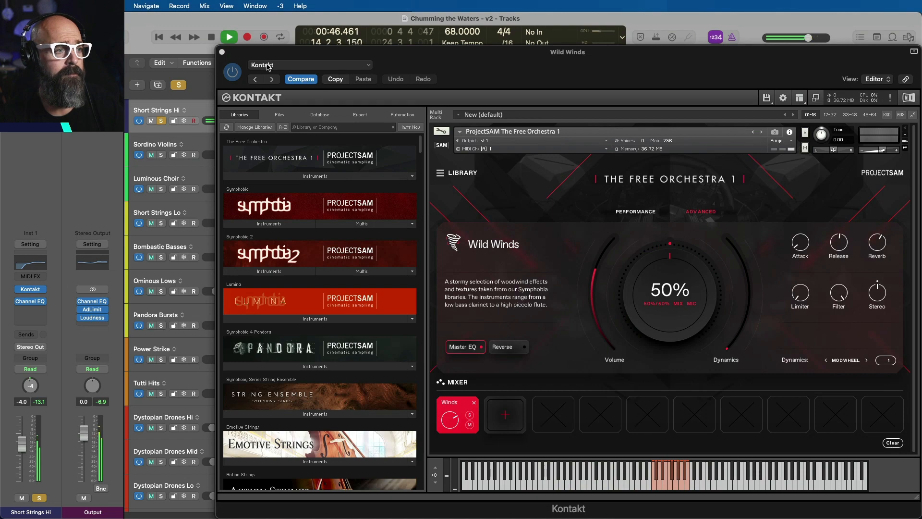
click(221, 51)
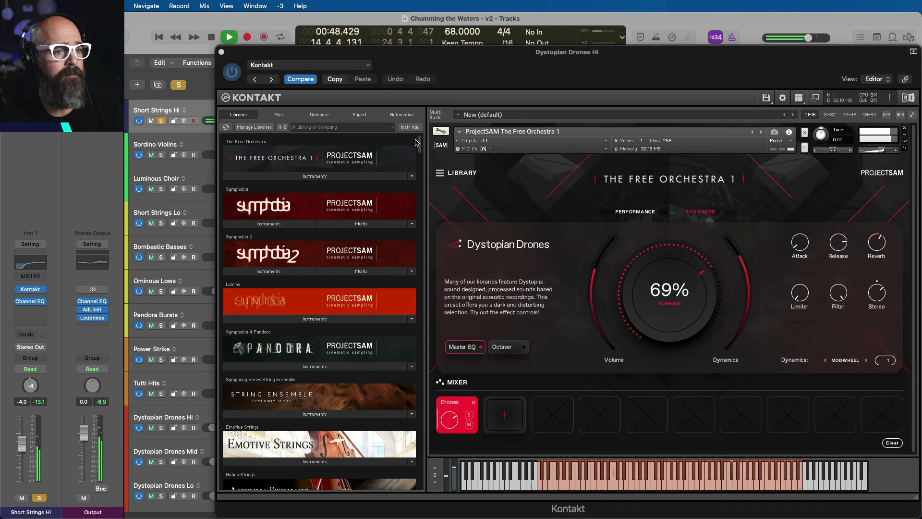
click(222, 52)
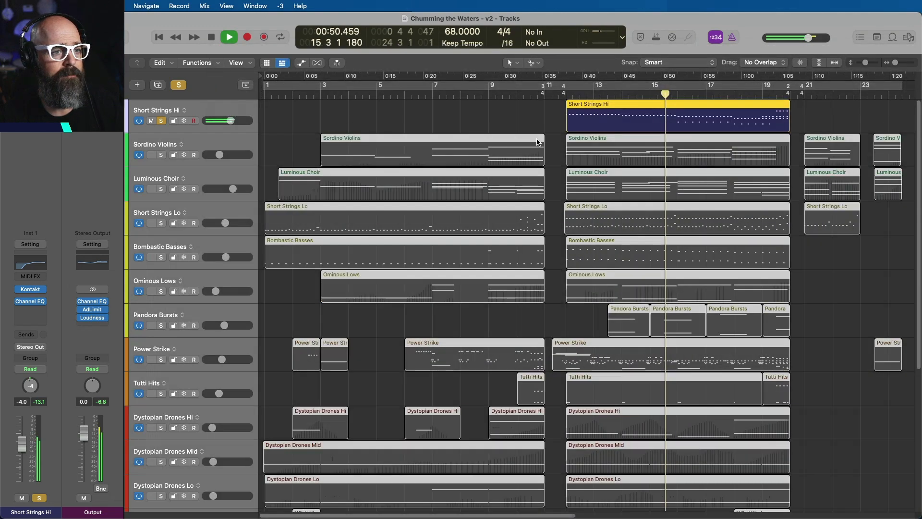
key(super+Up)
key(space)
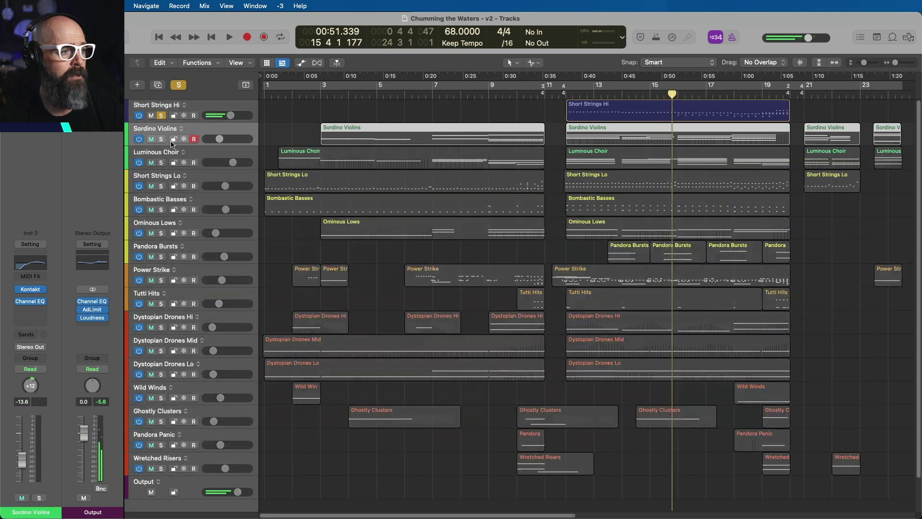
Step: Add Sordino Violins and Short Strings Lo to the solo, play the three string tracks into bar 13 and stop
click(165, 140)
click(160, 186)
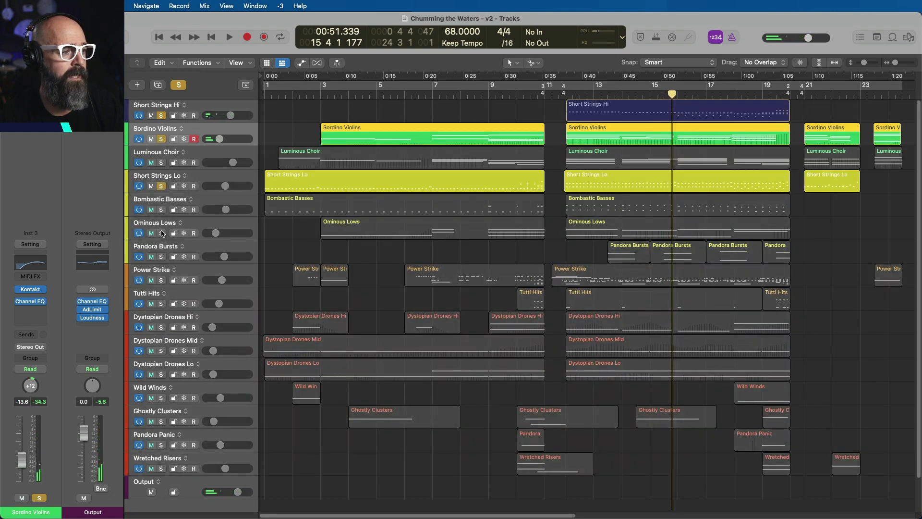
key(comma)
key(comma)
key(comma)
key(comma)
key(space)
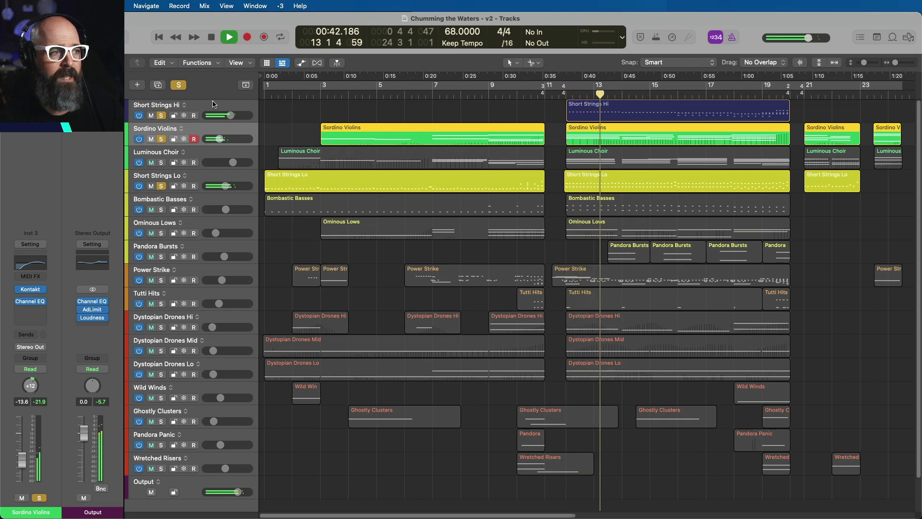
key(space)
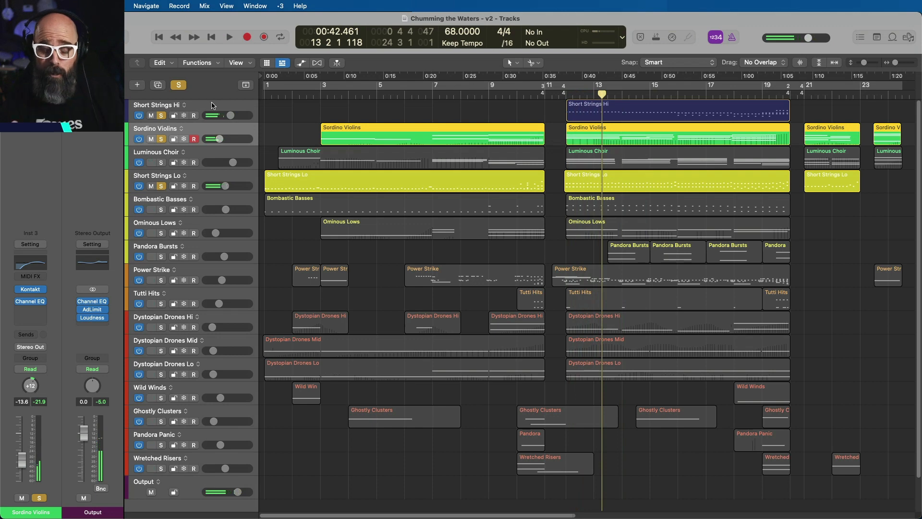
Step: Look over the channels in the mixer, return to bar 12 and examine the Short Strings Hi instrument in Kontakt
key(x)
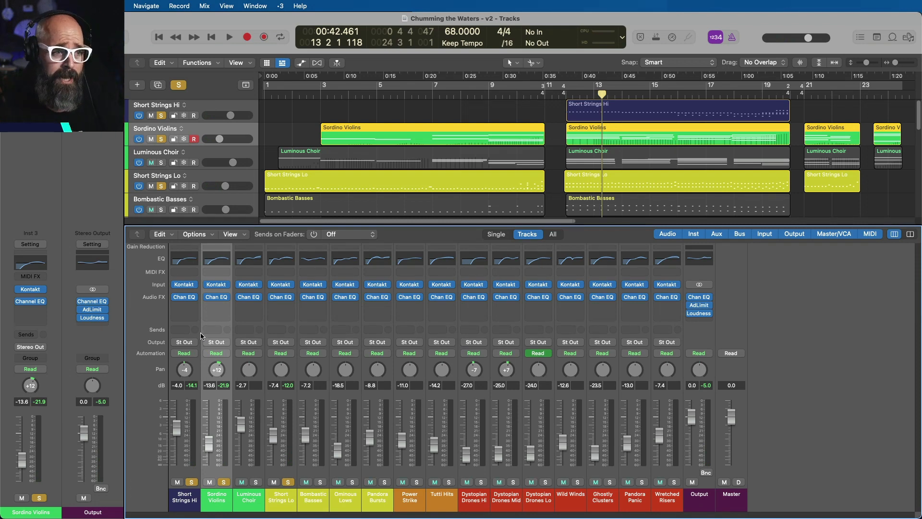
key(x)
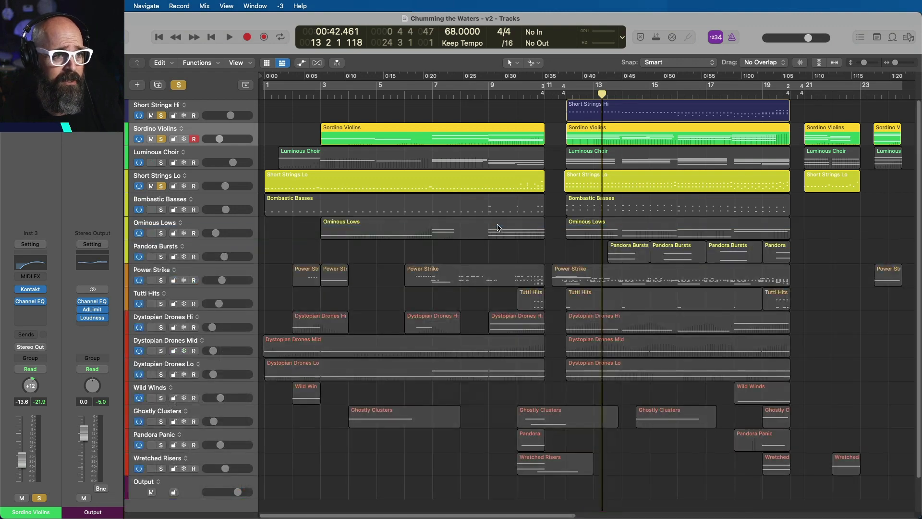
key(comma)
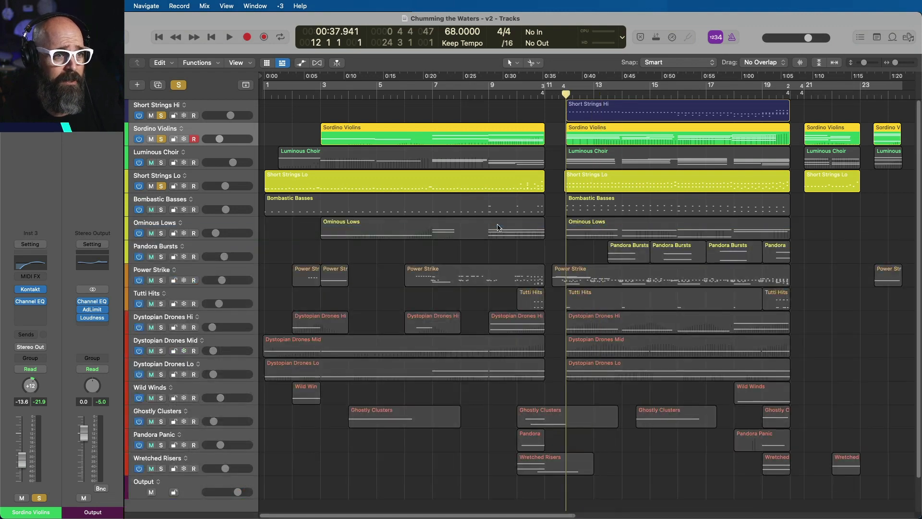
click(216, 104)
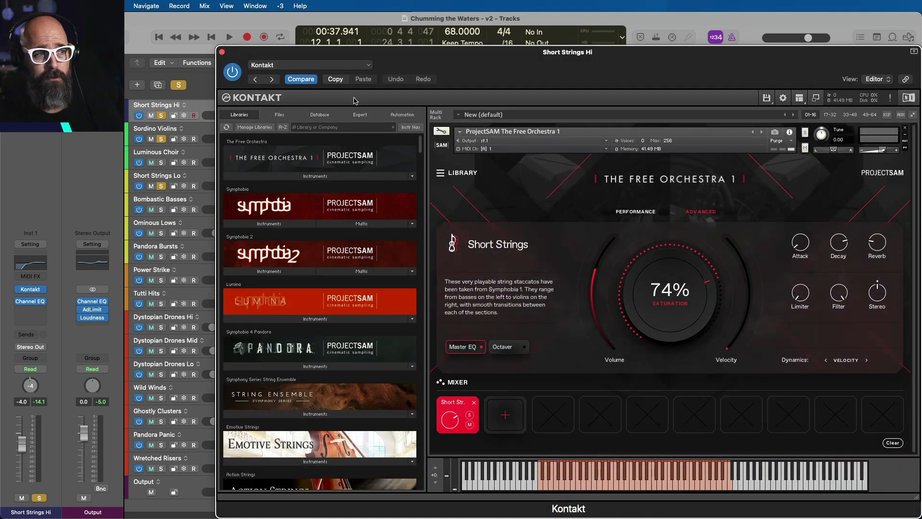
click(222, 52)
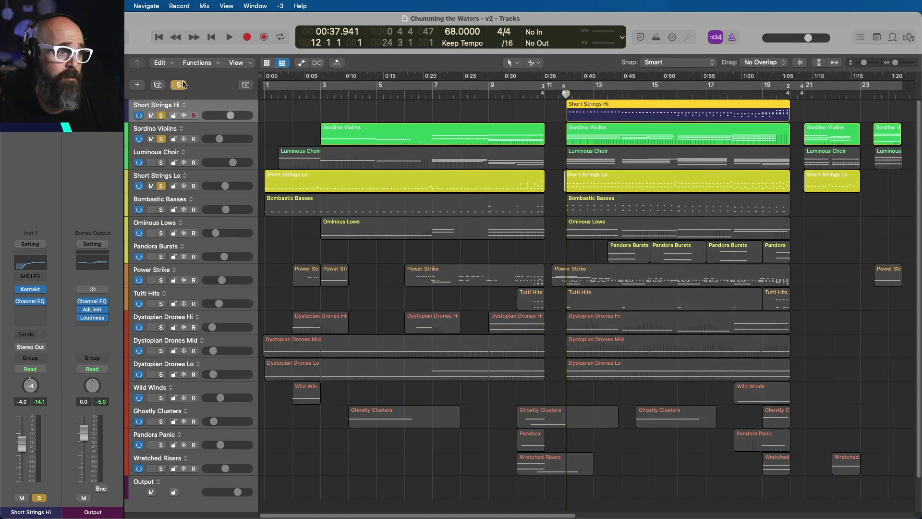
Step: Clear all solos, play the full arrangement in bar 12 and view the Tutti Hits instrument in Kontakt
click(182, 85)
key(space)
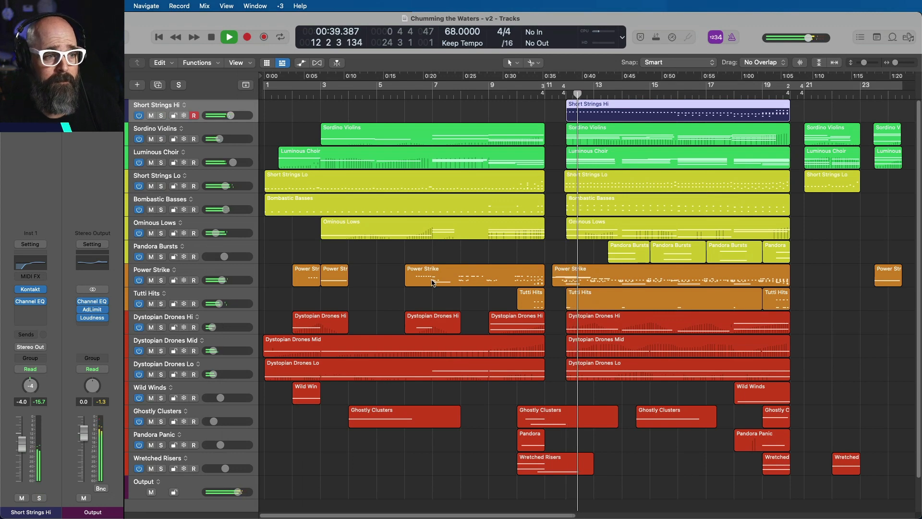
key(space)
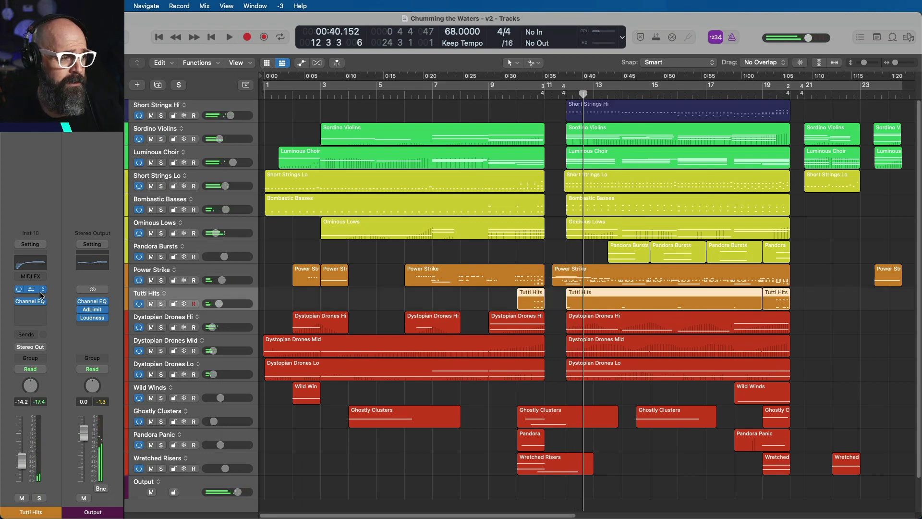
click(33, 289)
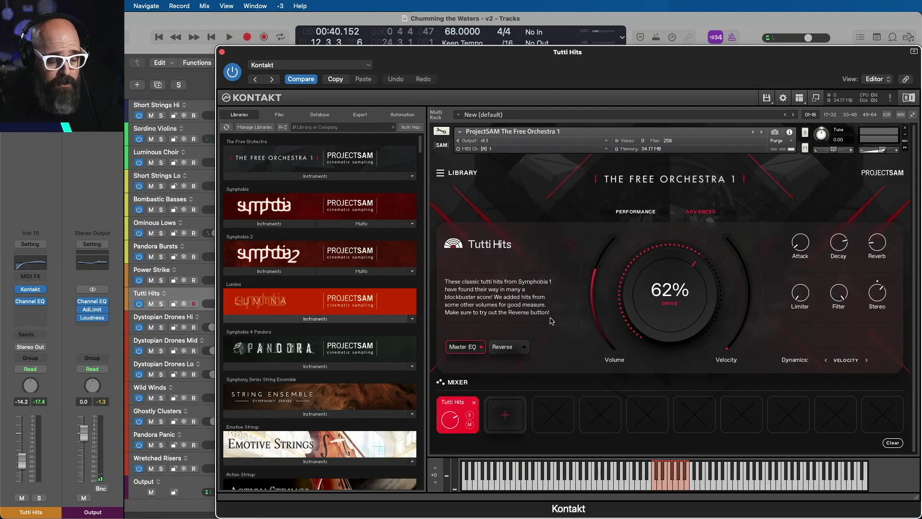
key(super+w)
Step: Rewind and play the full arrangement through bar 12 into bar 13, selecting the Pandora Bursts track
key(comma)
key(comma)
key(comma)
key(space)
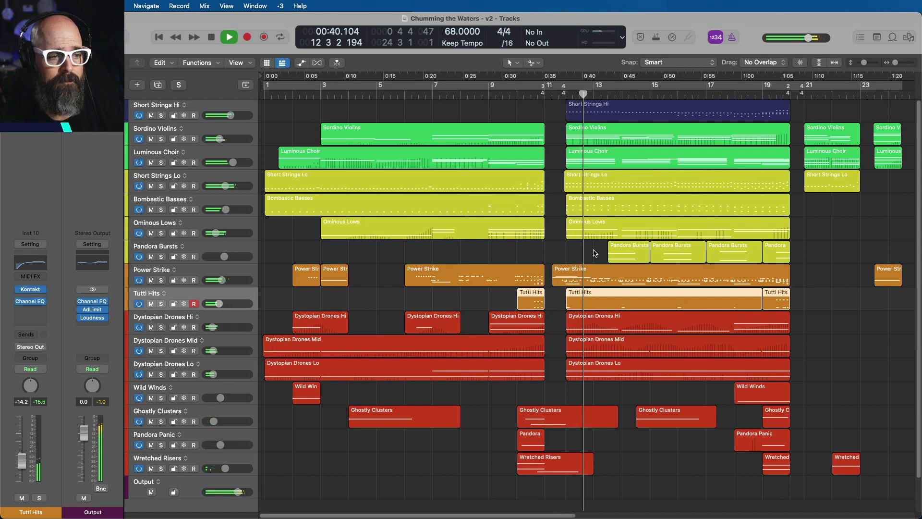
click(216, 247)
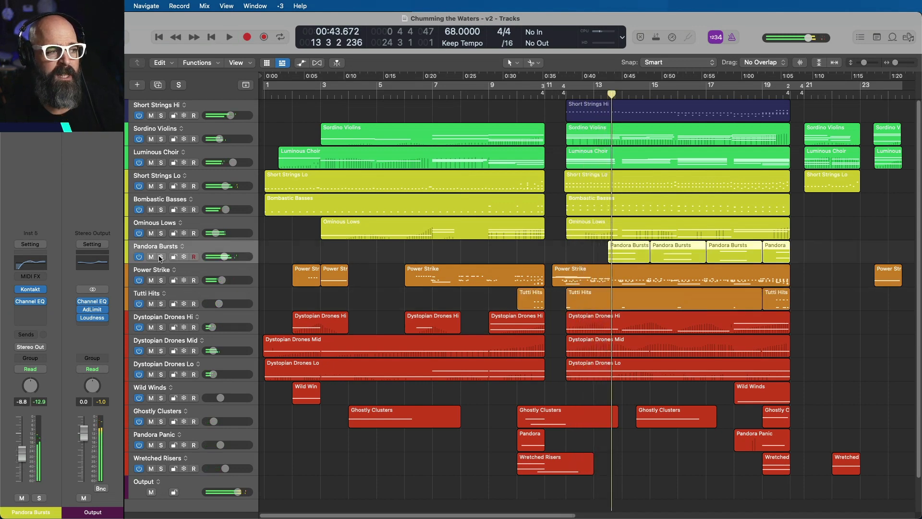
Step: Solo the Pandora Bursts track and view its Free Orchestra instrument in Kontakt
click(160, 257)
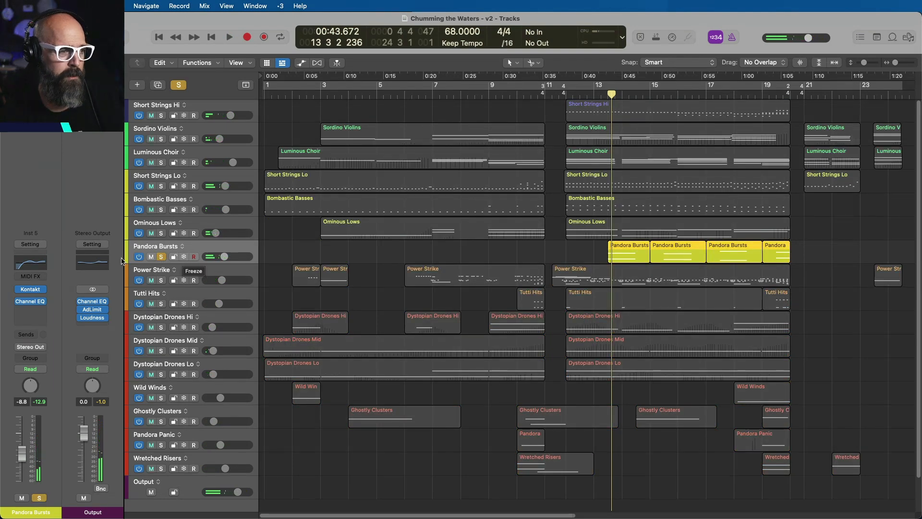
click(29, 289)
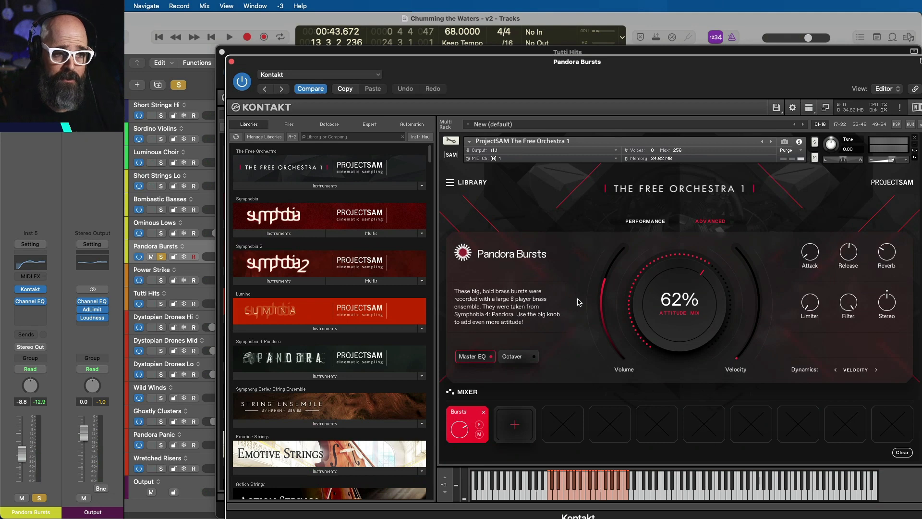
click(231, 63)
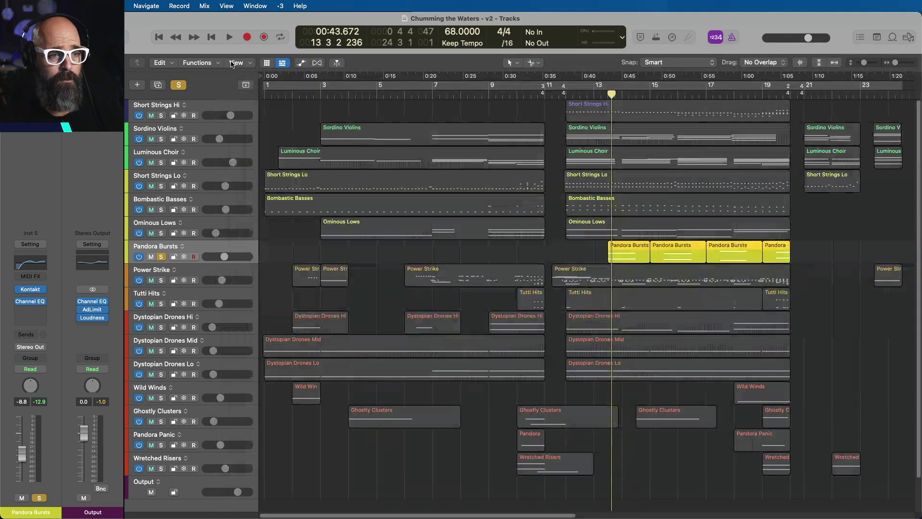
Step: Restart playback from bar 12 and clear the Pandora Bursts solo to hear the full arrangement
key(comma)
key(comma)
key(space)
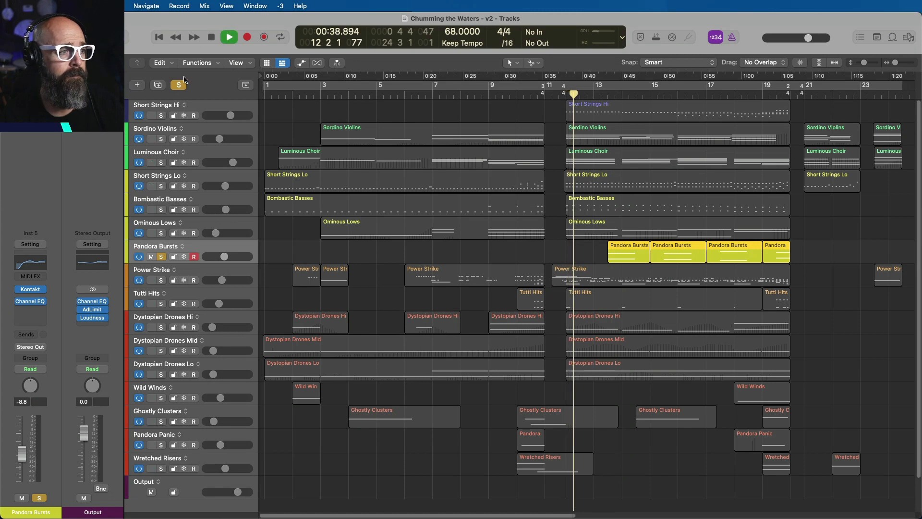
click(179, 84)
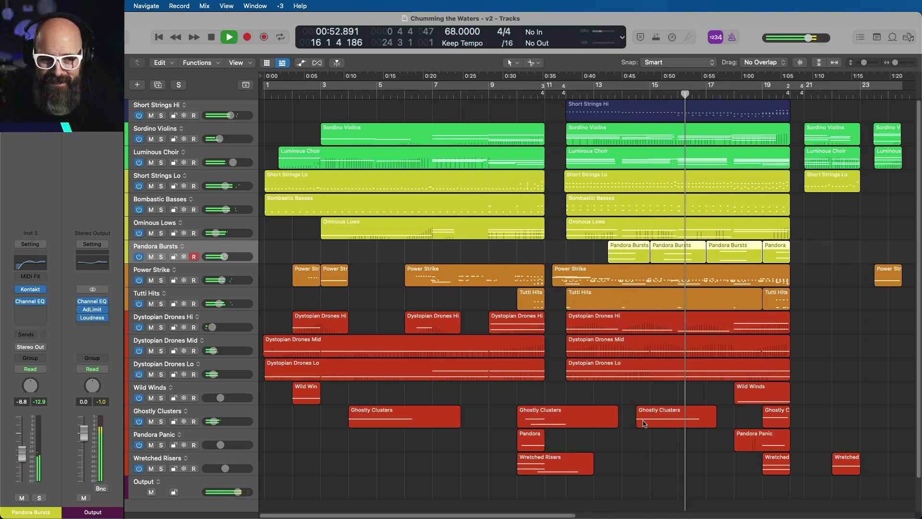
key(ctrl+Tab)
drag(691, 396, 692, 399)
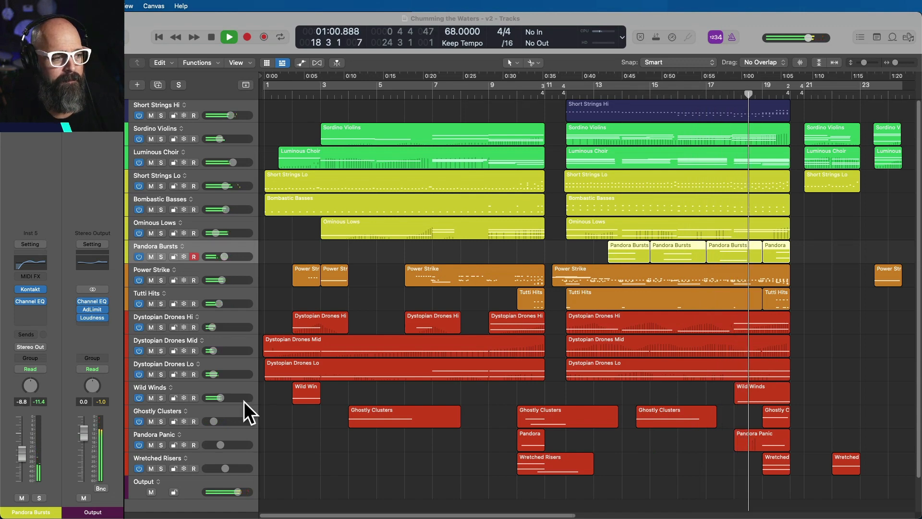
Step: Stop at the end of bar 19, solo Wild Winds, Ghostly Clusters, Pandora Panic and Wretched Risers and play them in bar 18
click(201, 389)
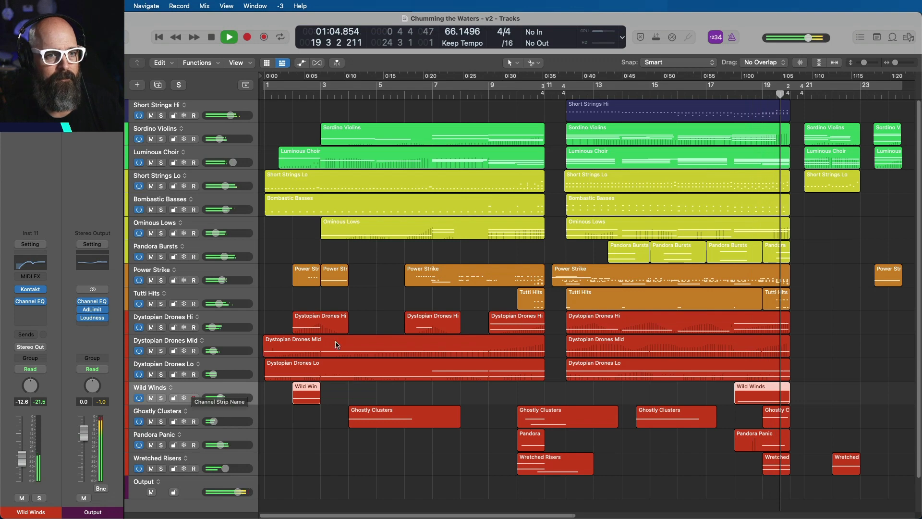
key(space)
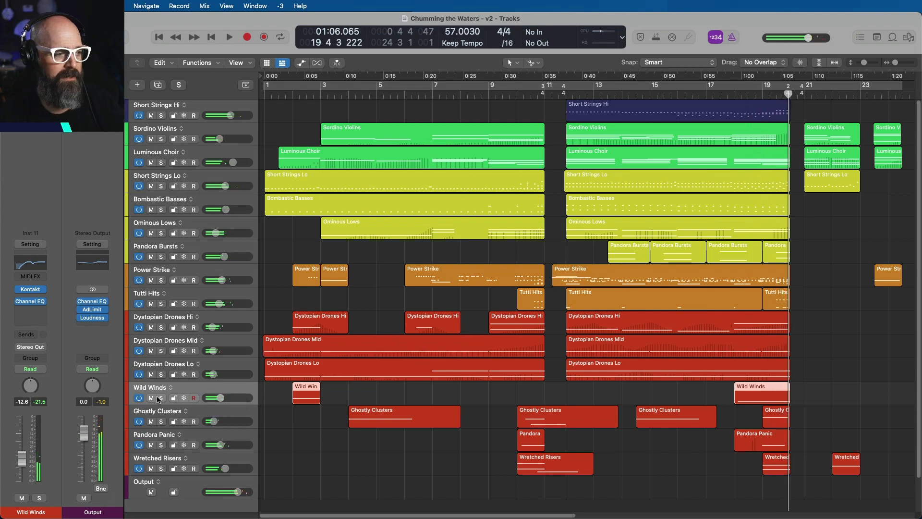
drag(162, 399, 163, 422)
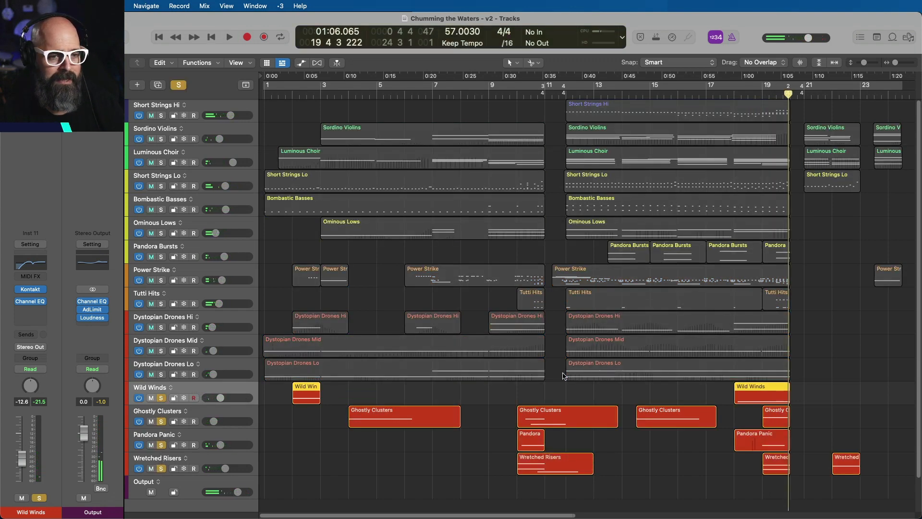
key(space)
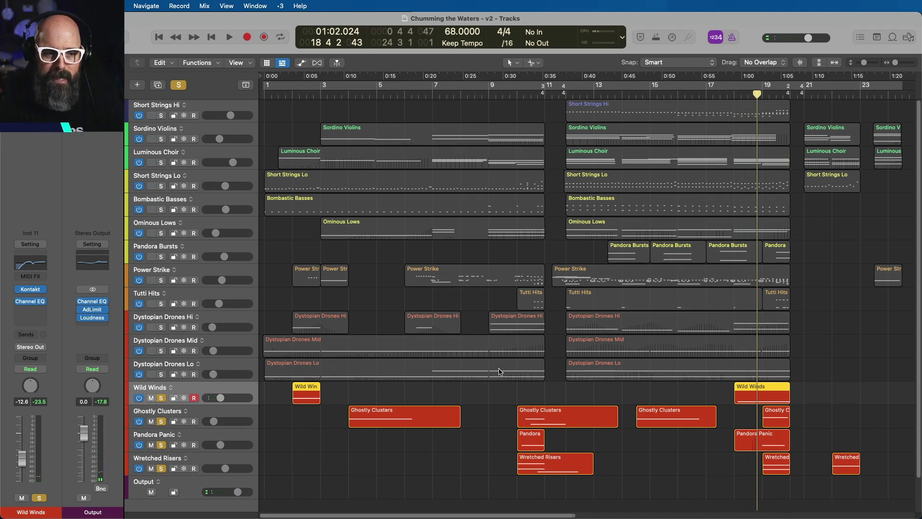
Step: Clear the group solo, play Wild Winds soloed alone to the end of bar 19 and unsolo it
click(161, 397)
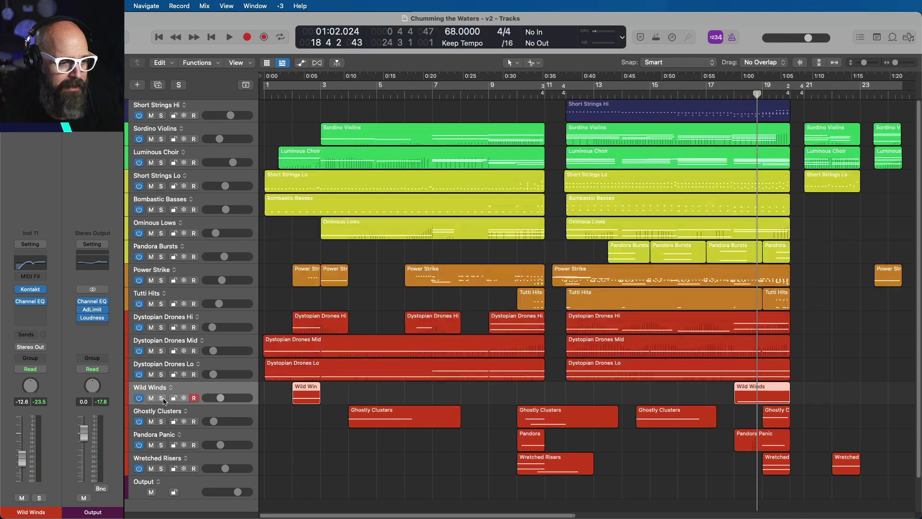
click(161, 398)
key(space)
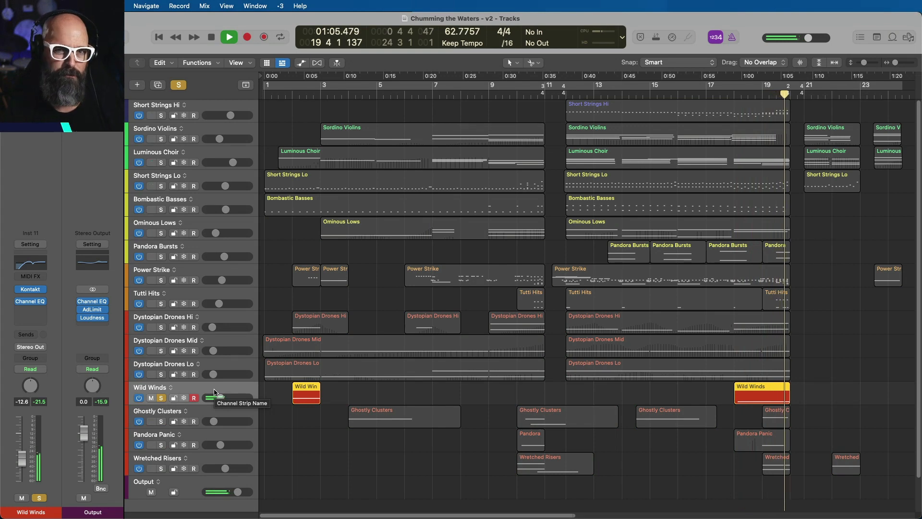
key(space)
click(161, 398)
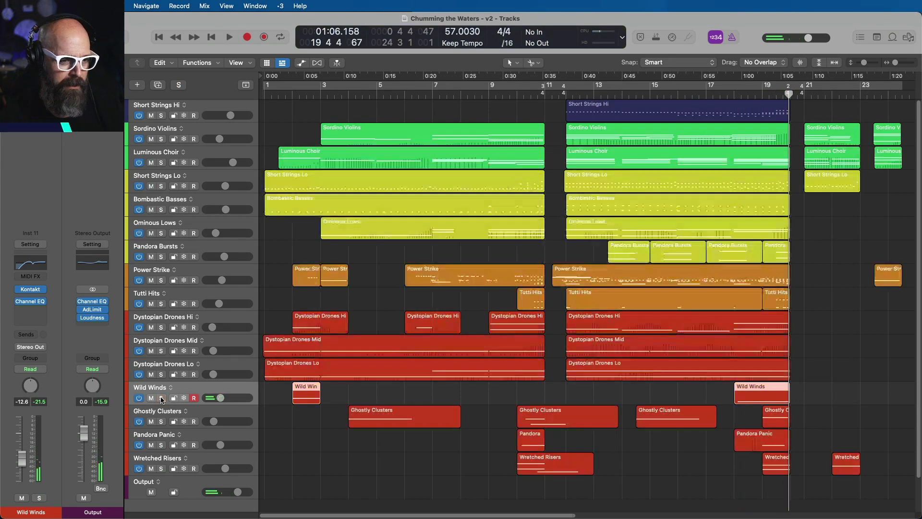
Step: Play the ending from bar 20, select the Sordino Violins region at bar 21 and stop playback within that bar
key(space)
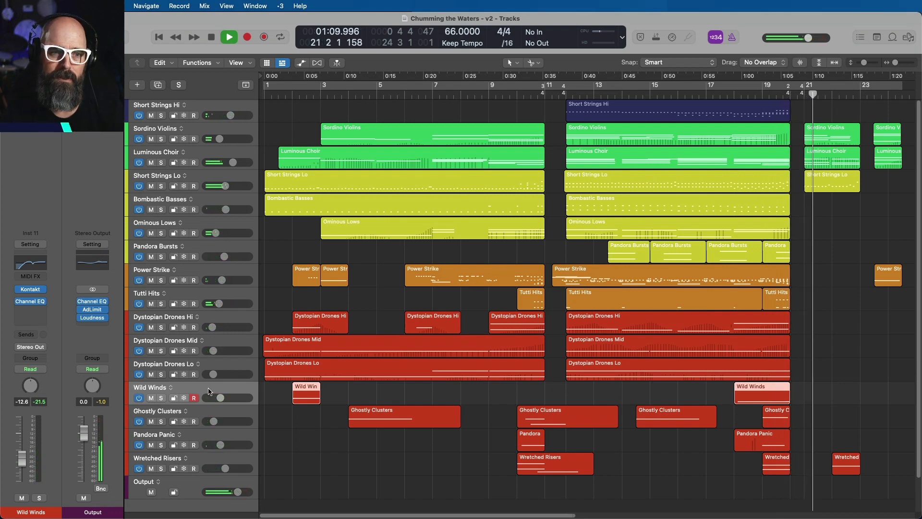
click(817, 144)
key(space)
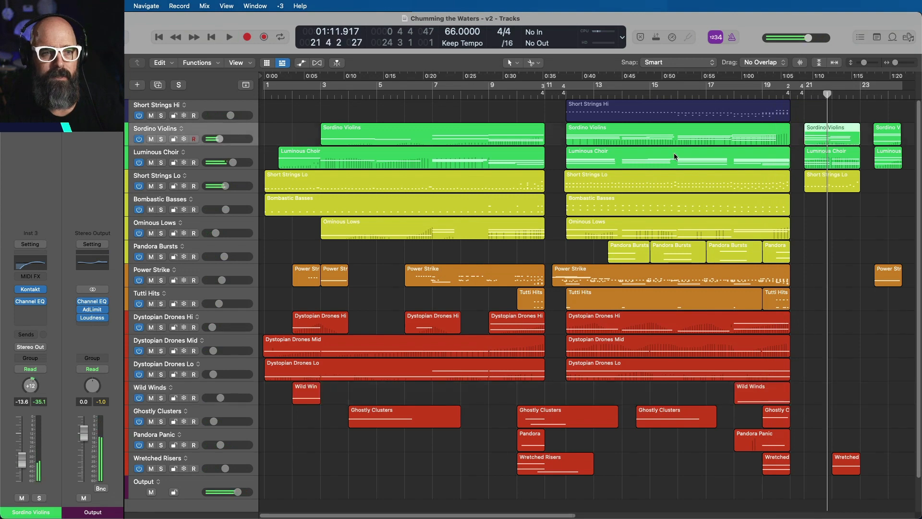
Step: Solo Luminous Choir and Sordino Violins and play the two tracks from the start of bar 21
click(163, 162)
click(162, 139)
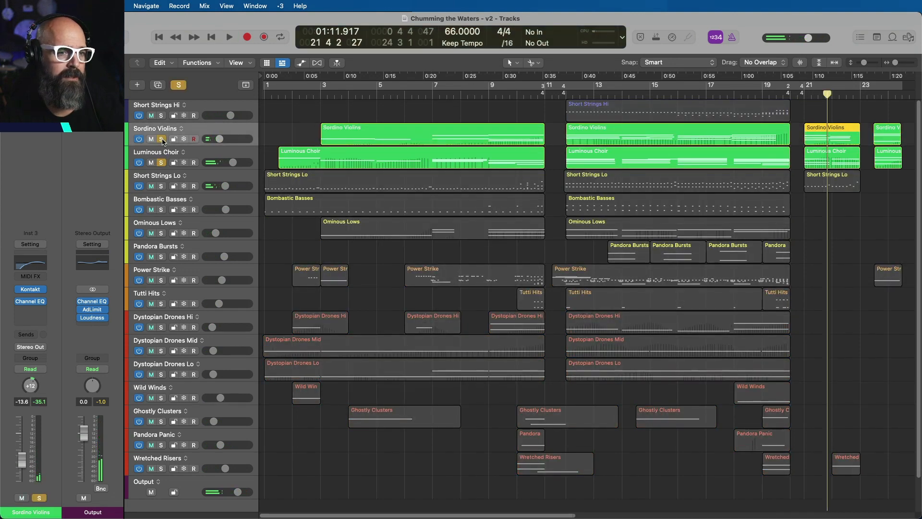
key(comma)
key(space)
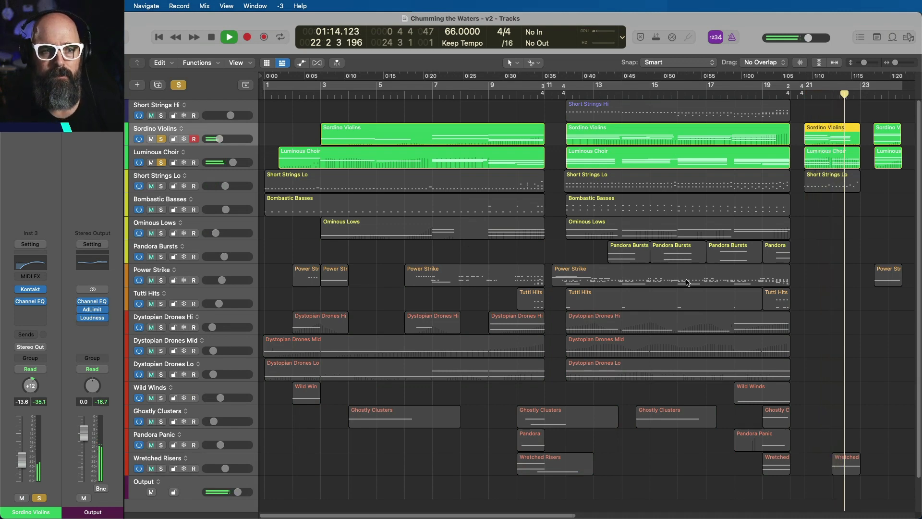
Step: Add Short Strings Lo to the solo, replay from bar 21, and clear all solos to hear the full ending up to bar 24
click(161, 187)
key(comma)
key(comma)
key(space)
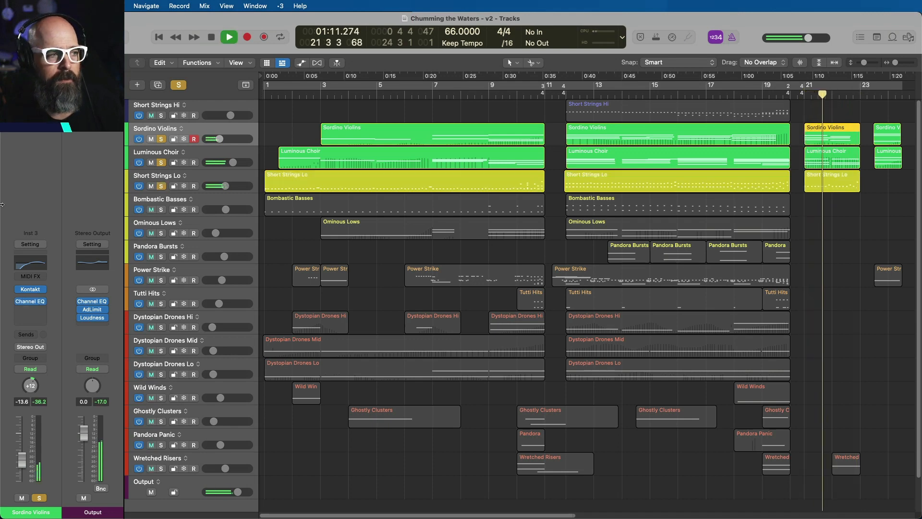
click(179, 85)
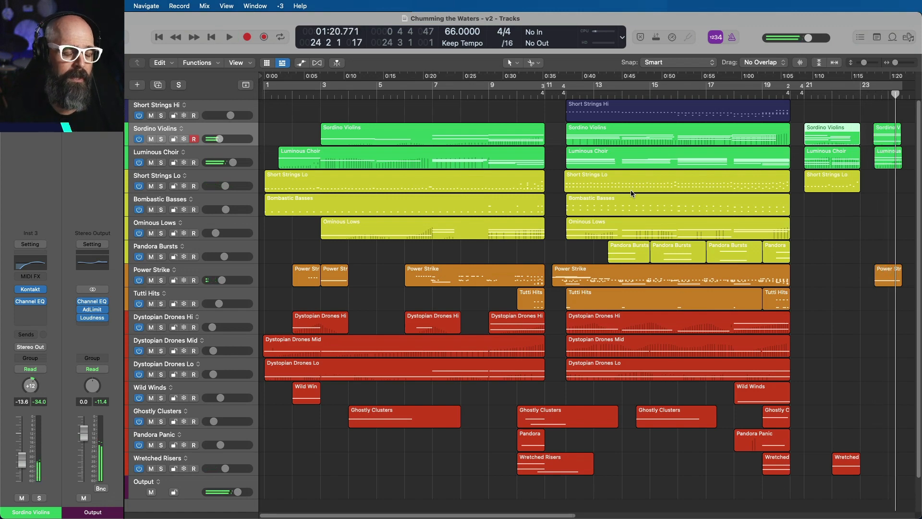
key(space)
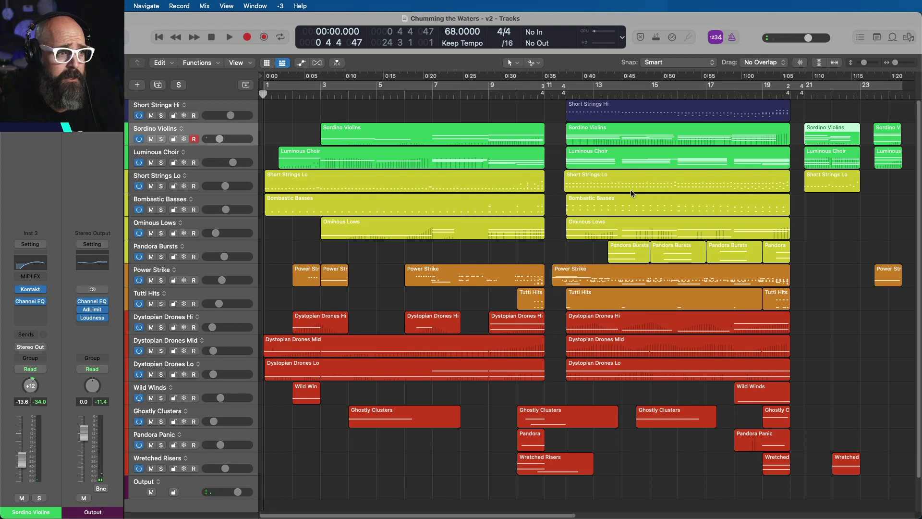
Step: Play the full cue from the beginning, circling the string and choir regions around bars 16 and 17 on screen, and clear the markings
key(space)
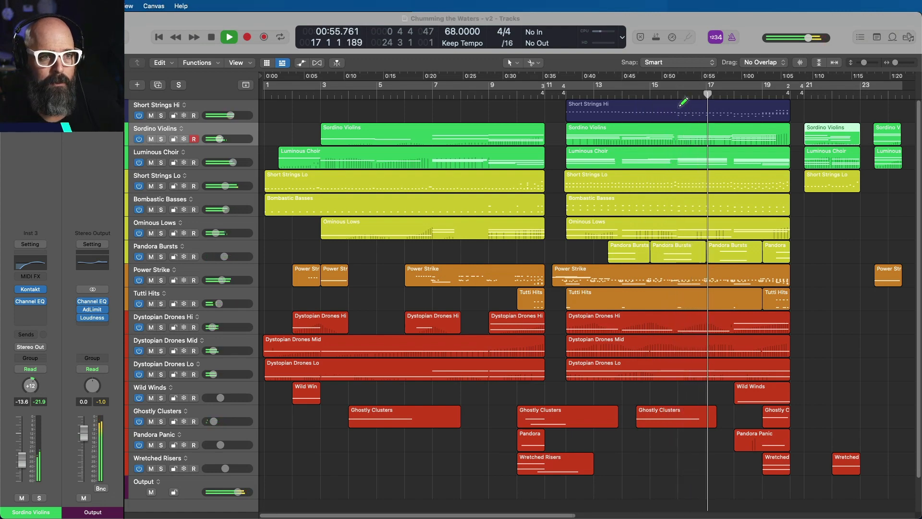
mouse_move(684, 100)
mouse_down()
mouse_move(675, 103)
mouse_move(696, 126)
mouse_move(681, 134)
mouse_up()
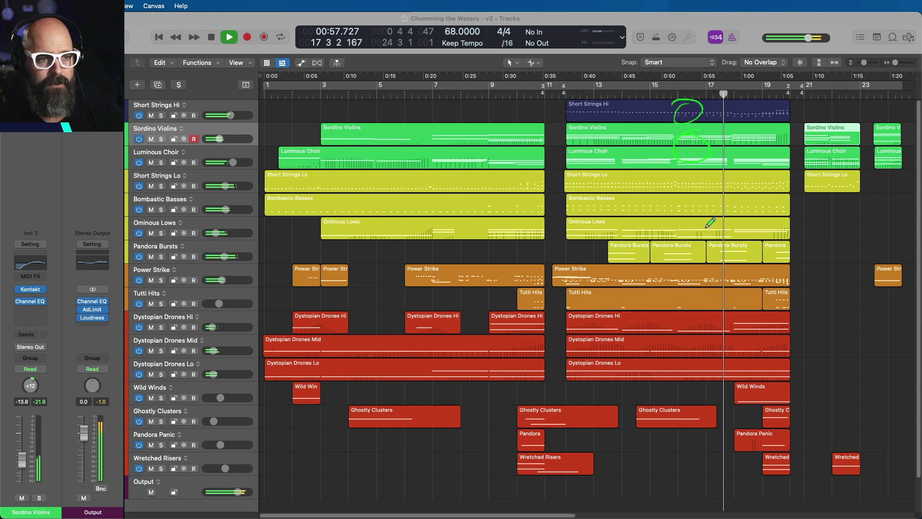
mouse_move(707, 177)
mouse_down()
mouse_move(729, 180)
mouse_move(710, 164)
mouse_up()
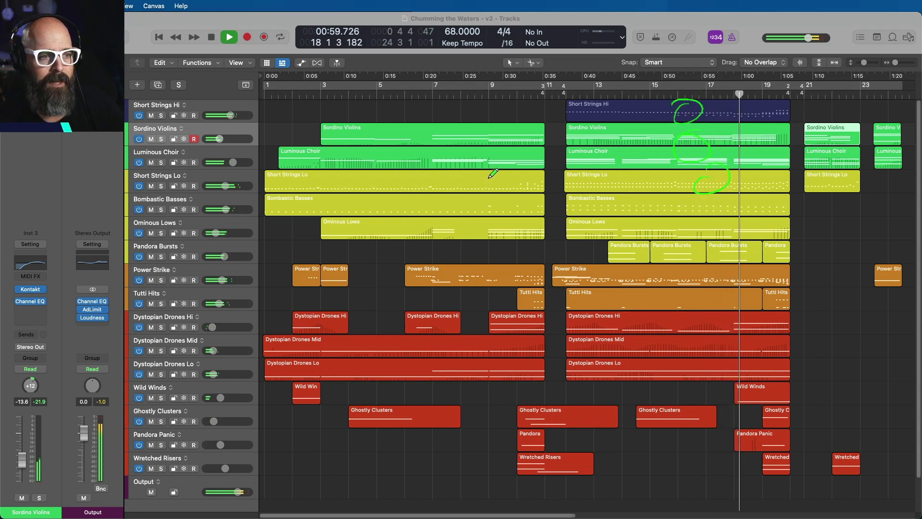
drag(489, 179, 649, 172)
drag(645, 164, 643, 184)
key(Escape)
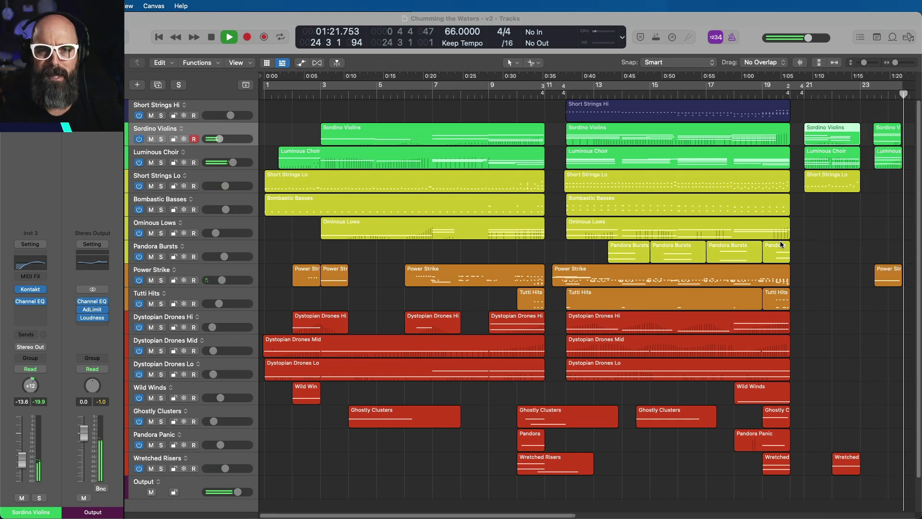
Step: Select the third Pandora Bursts region and replay the full cue from the beginning
click(721, 244)
key(space)
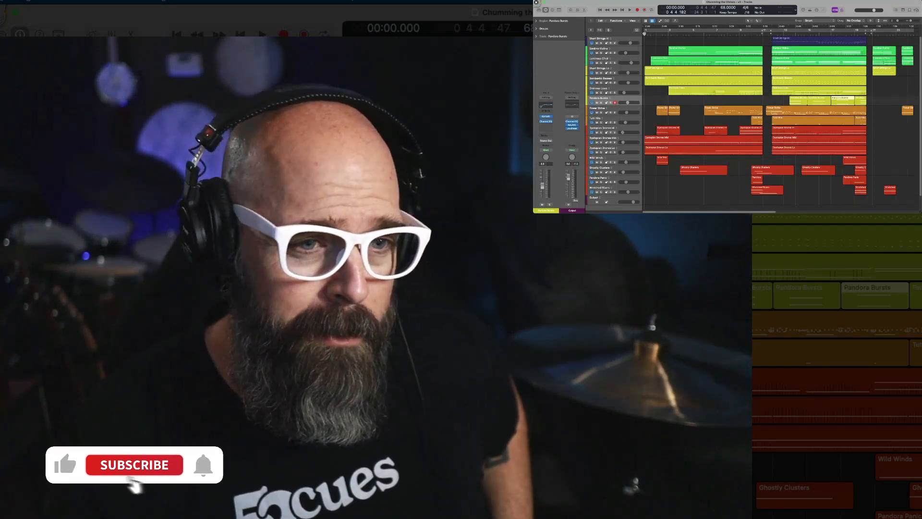
key(space)
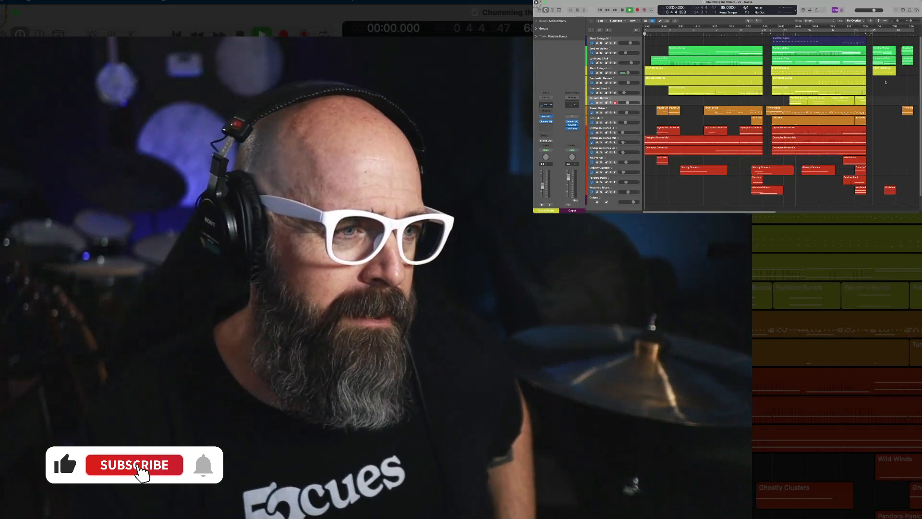